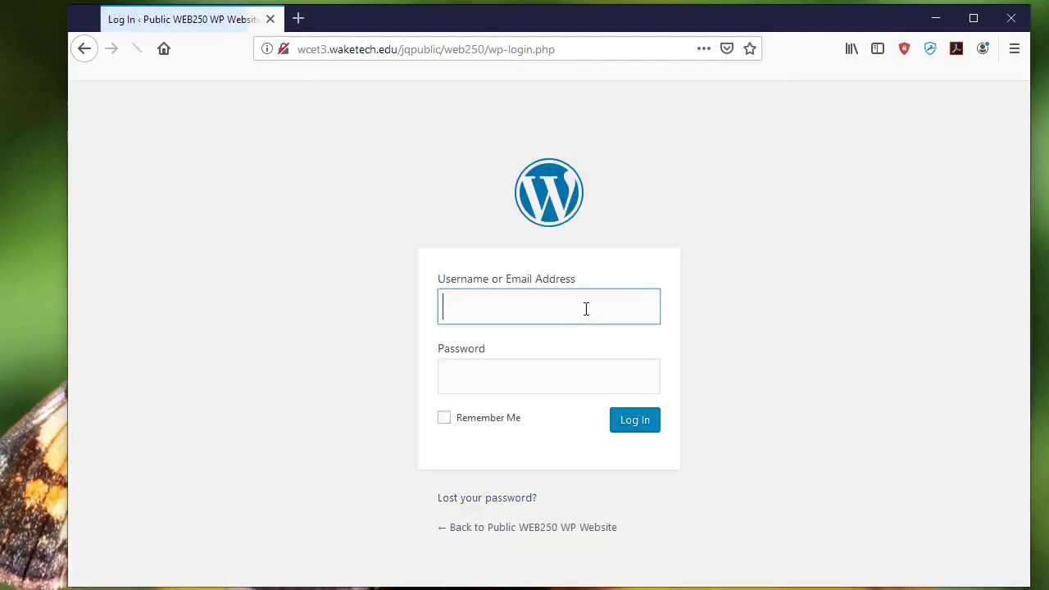
- Log in to the WordPress site with the administrator username and the account password
type("admin")
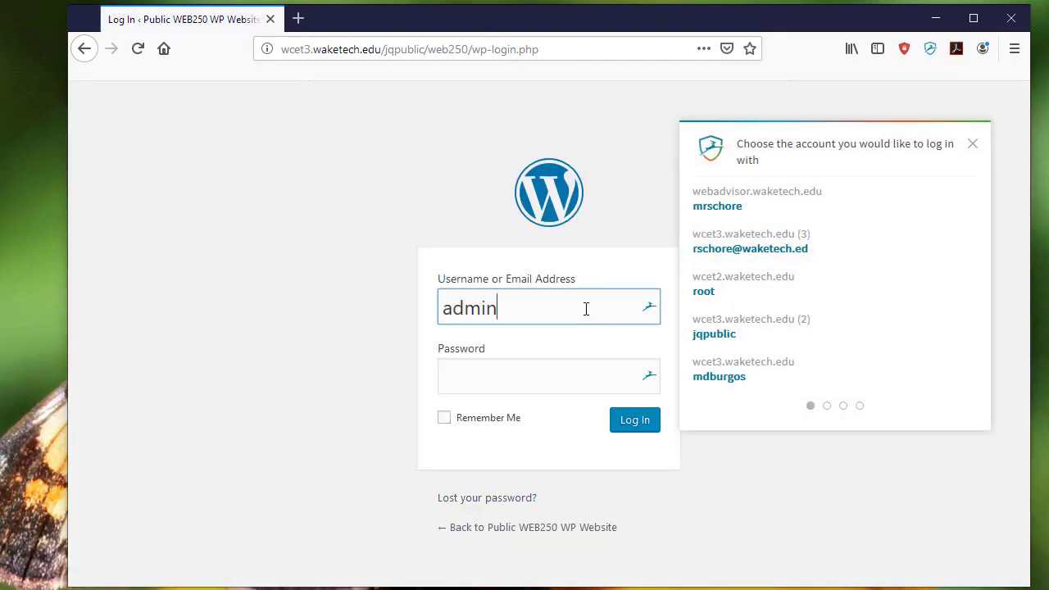
key("Tab")
type("••")
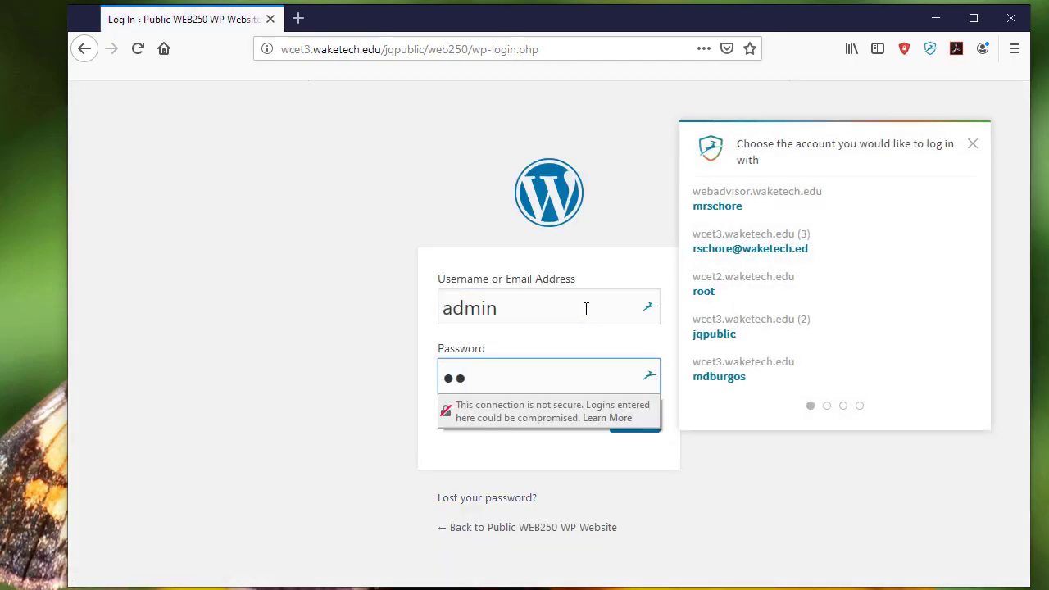
key("BackSpace")
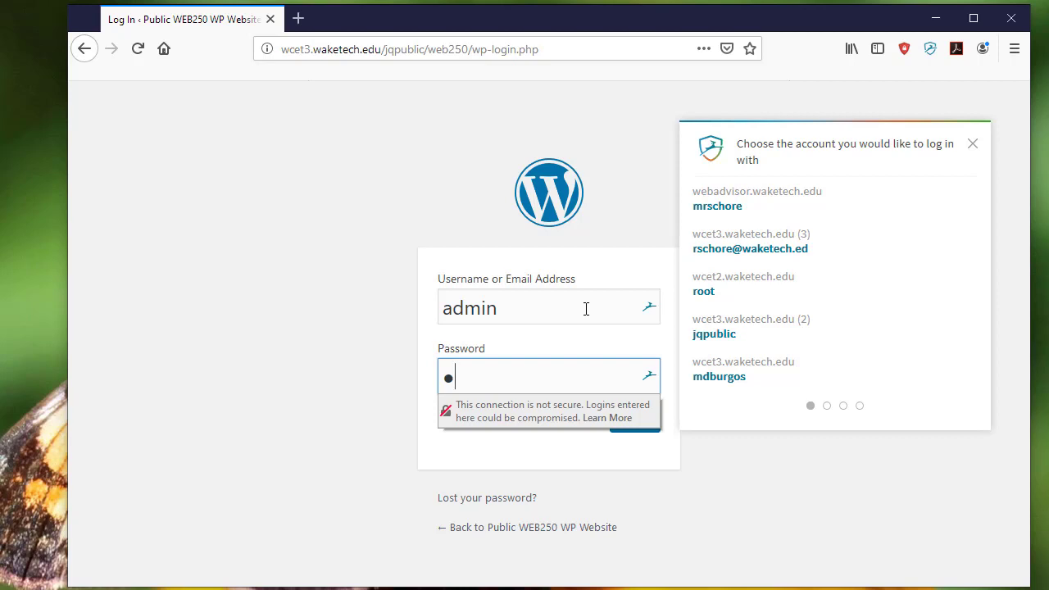
type("•••••••")
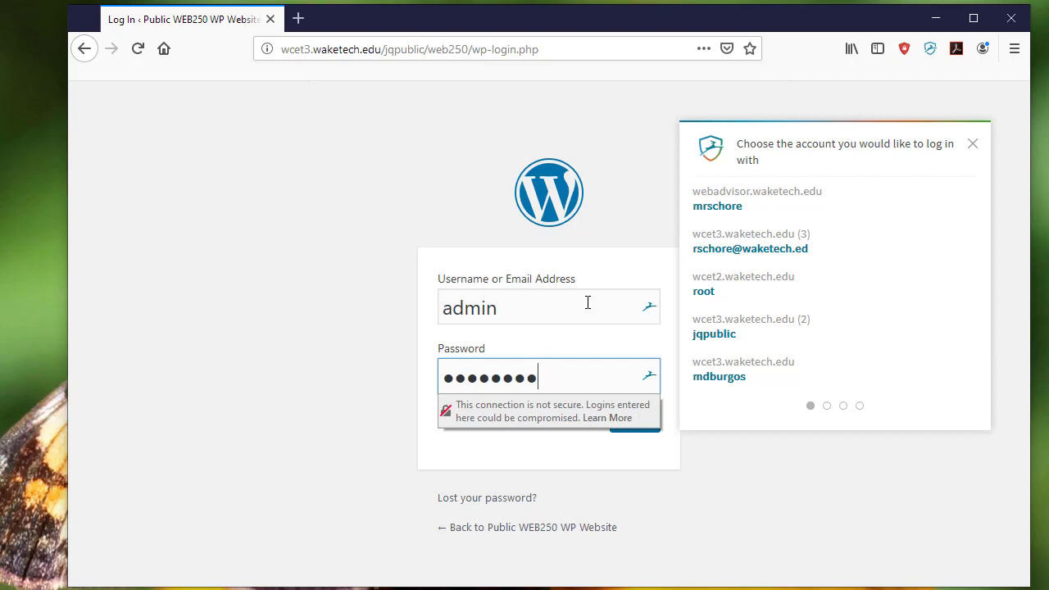
key("Return")
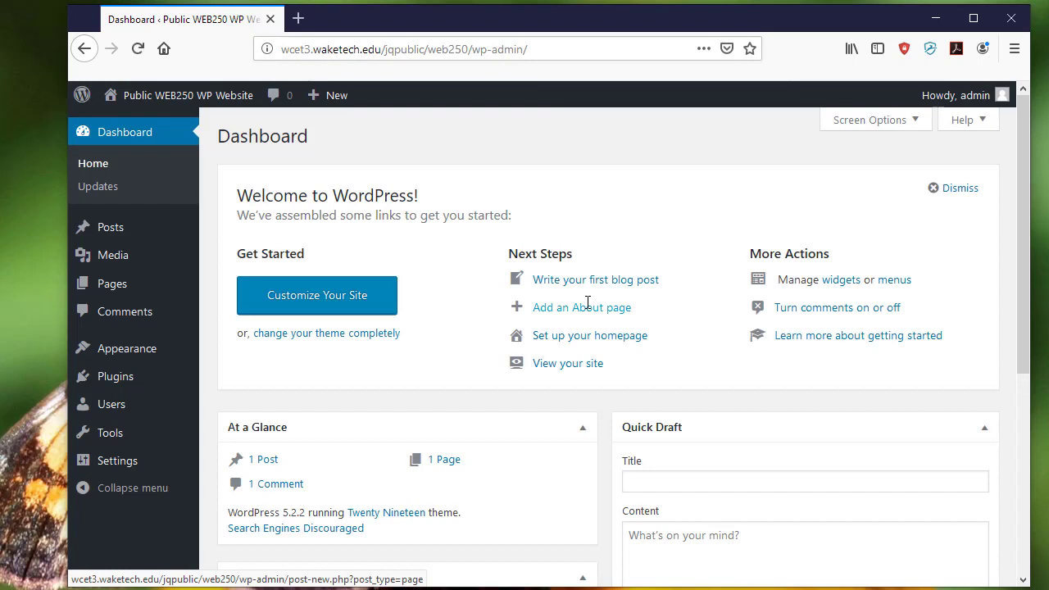
- Go to Plugins > Add New and search the plugin directory for 'backup'
mouse_move(106, 377)
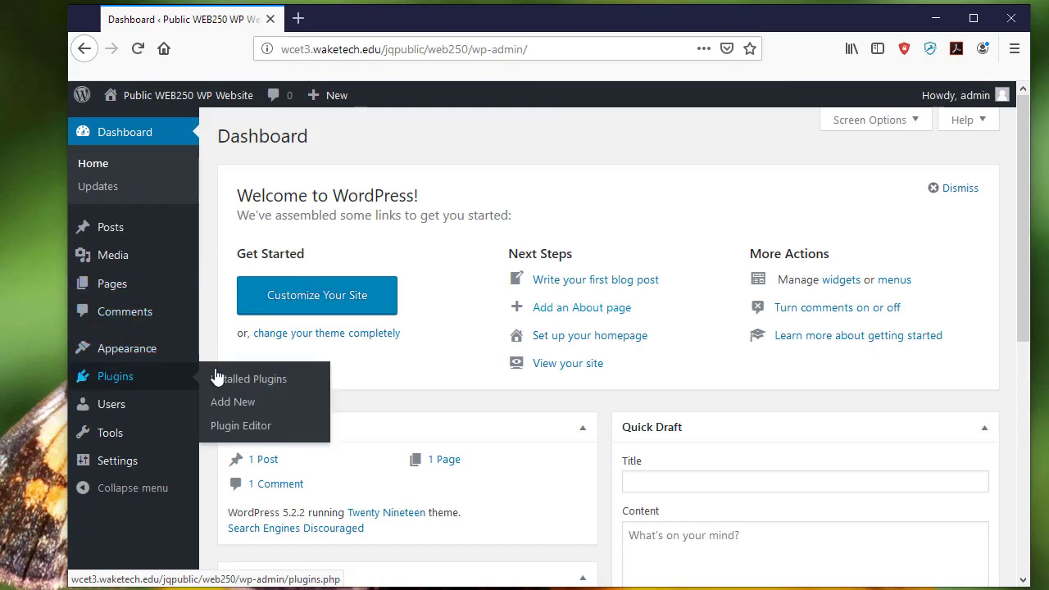
left_click(235, 405)
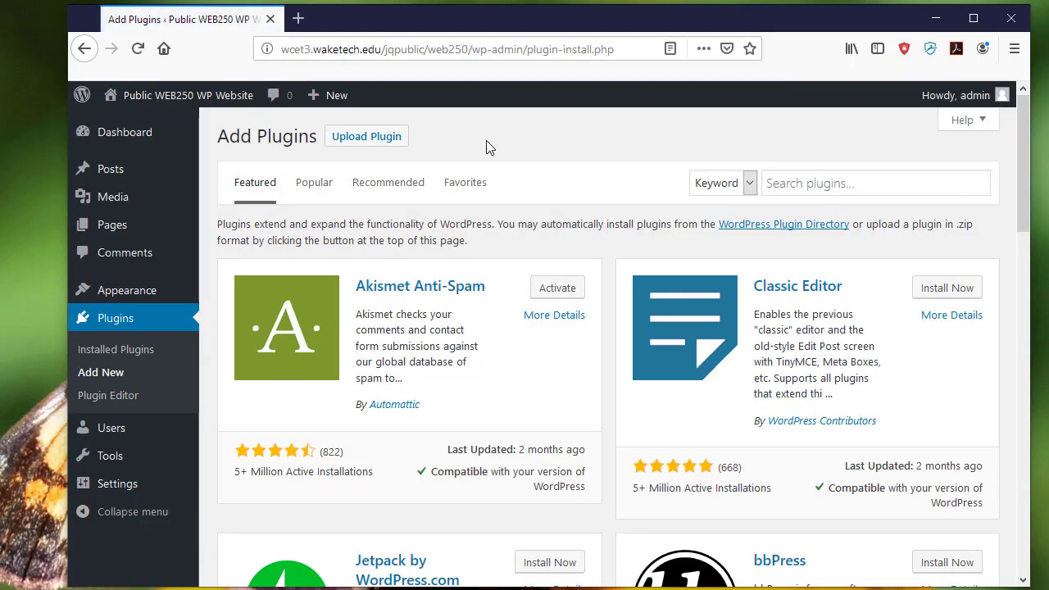
left_click(786, 184)
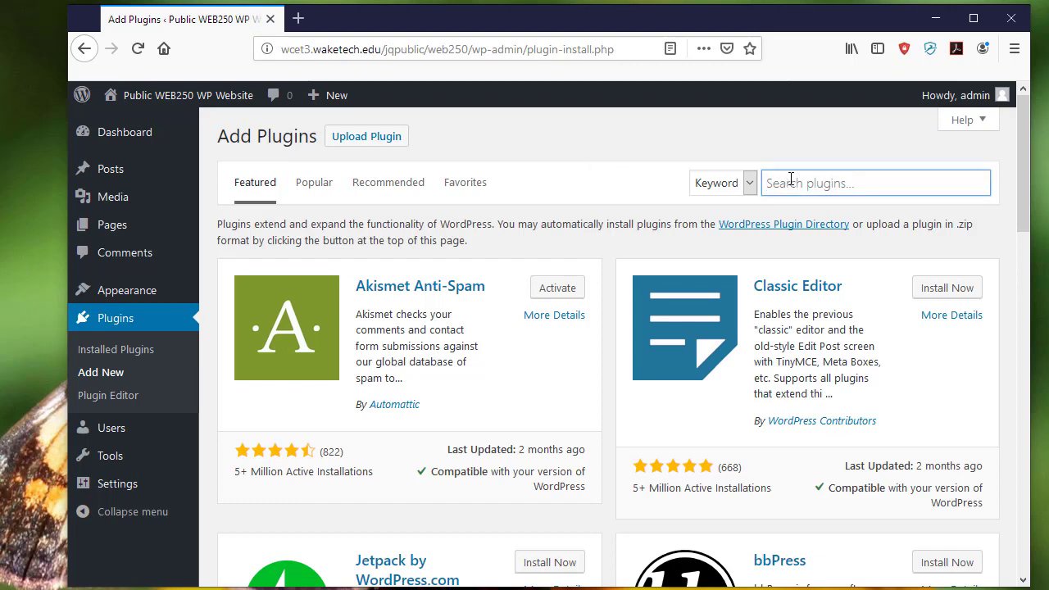
type("backup")
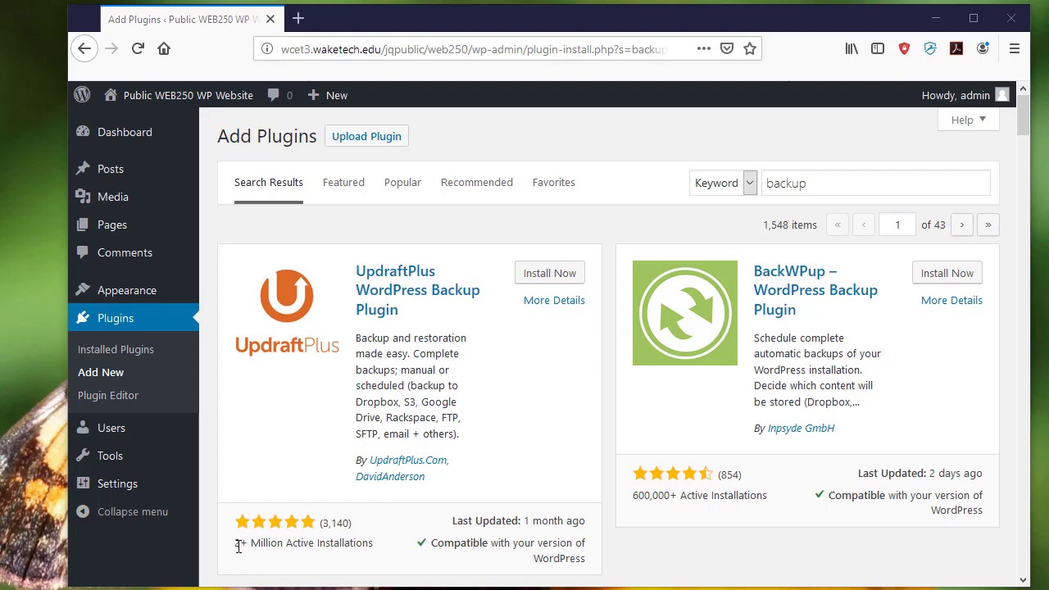
- Install and activate the UpdraftPlus WordPress Backup Plugin from the search results
left_click_drag(232, 545, 374, 546)
left_click(379, 555)
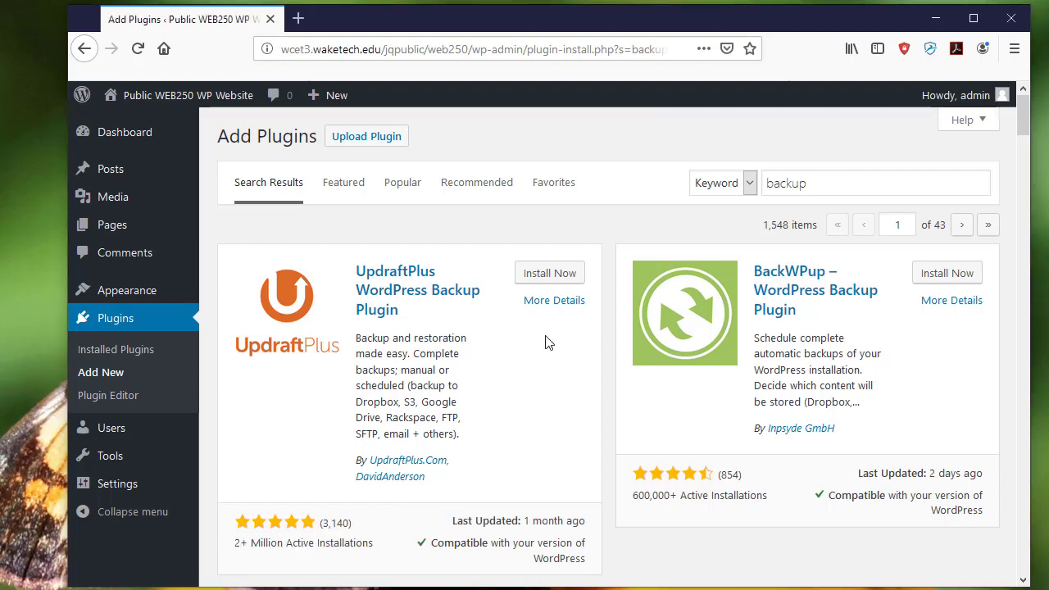
left_click(543, 277)
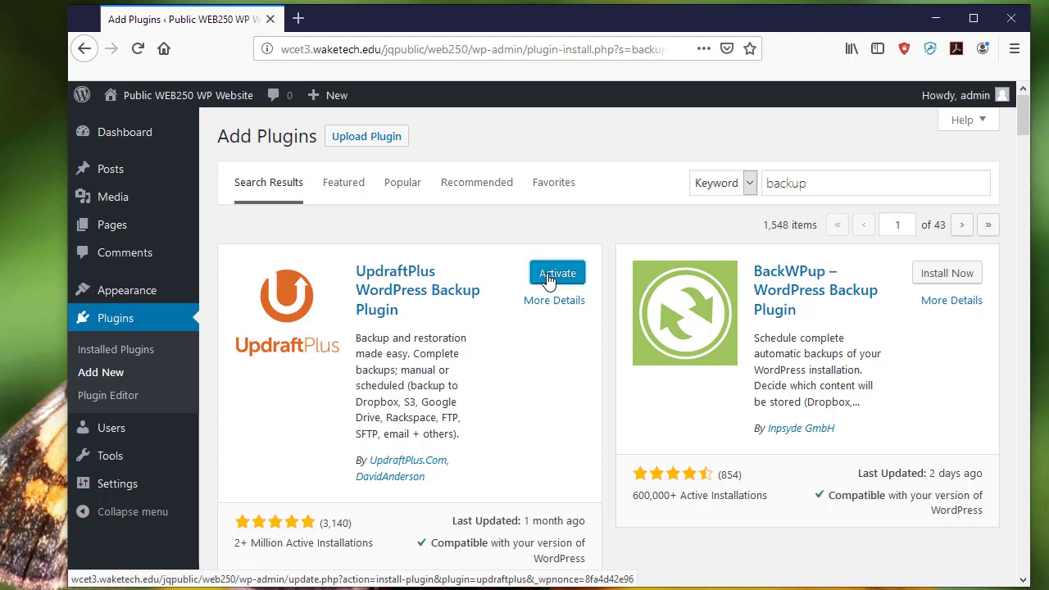
left_click(542, 279)
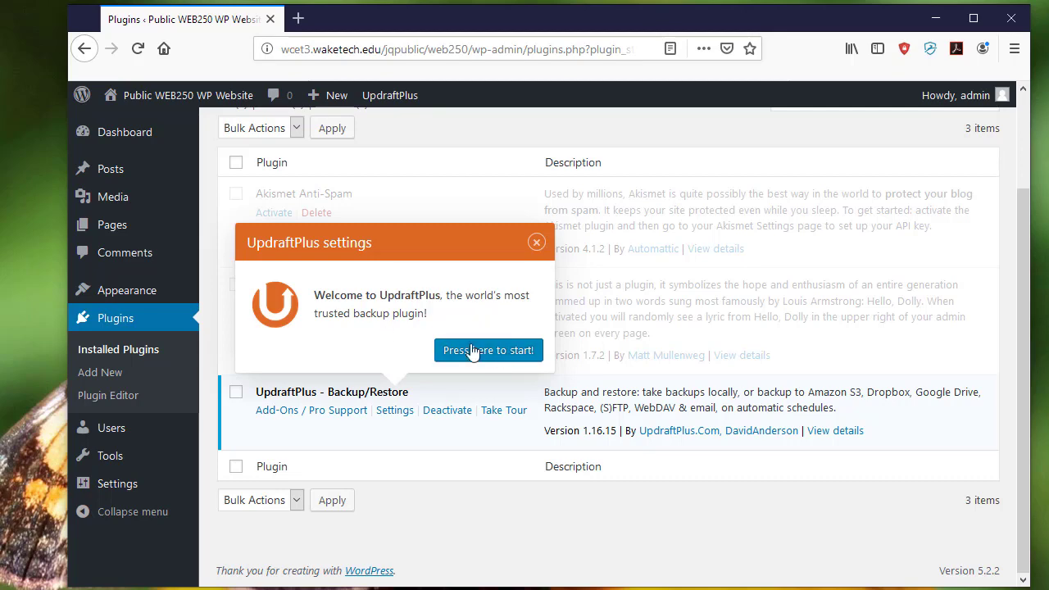
- Start UpdraftPlus setup and step through its tour from schedule to UpdraftCentral, then finish it
left_click(486, 351)
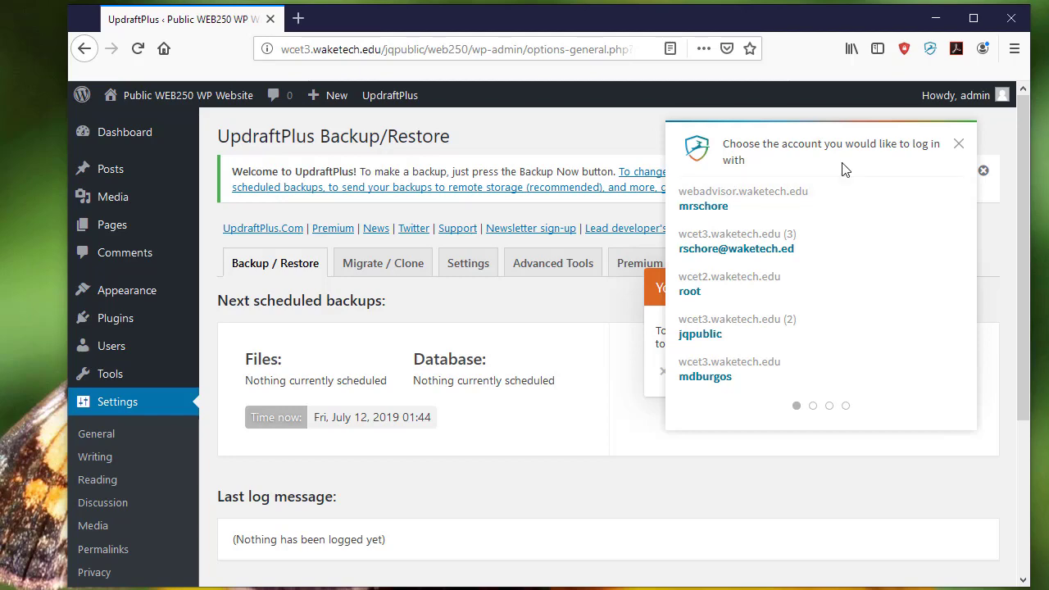
left_click(959, 148)
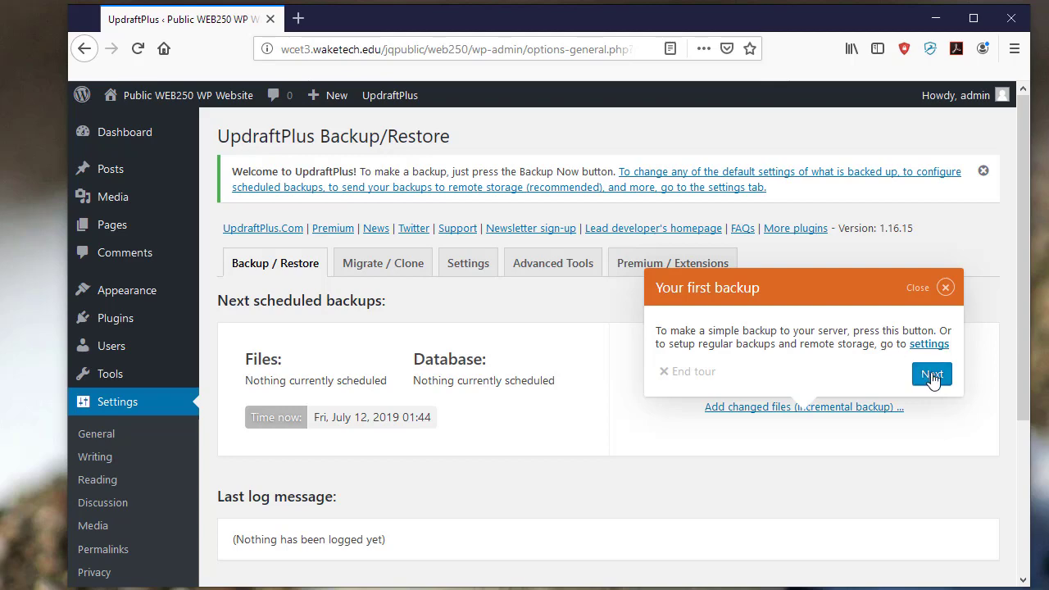
left_click(932, 375)
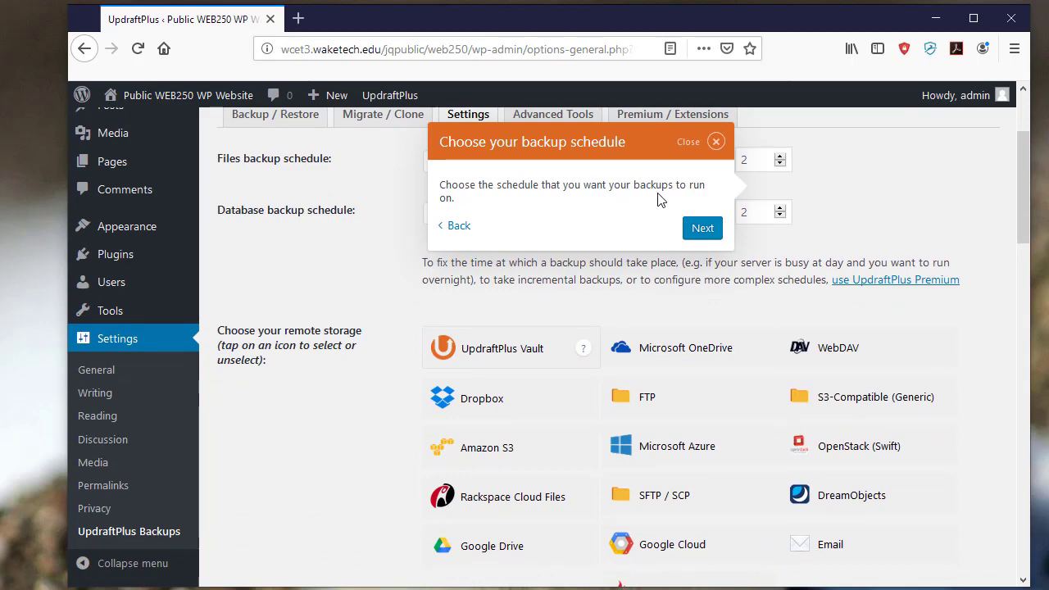
left_click(698, 232)
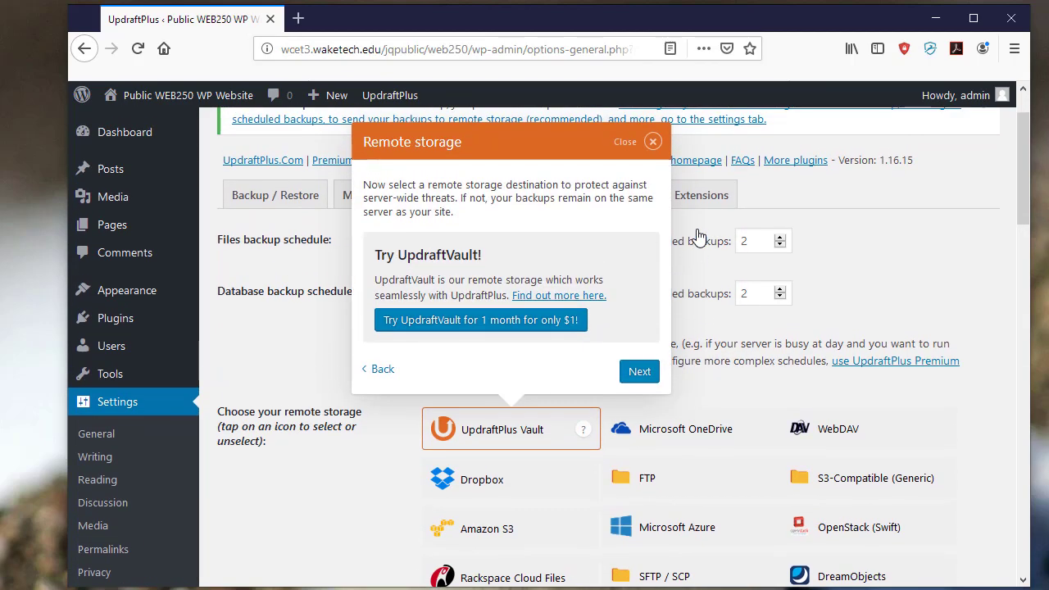
left_click(633, 373)
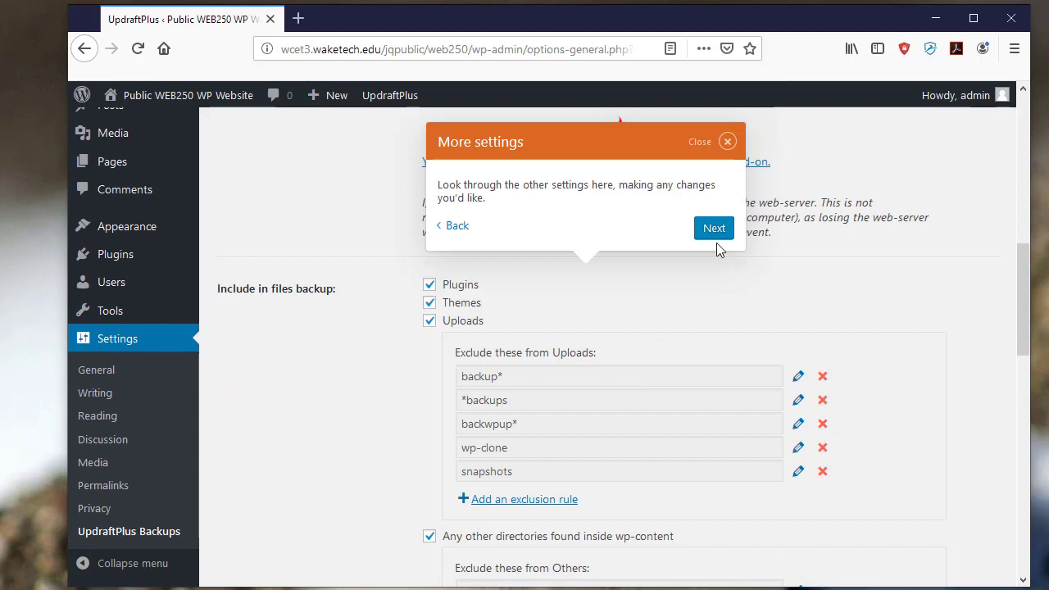
left_click(716, 234)
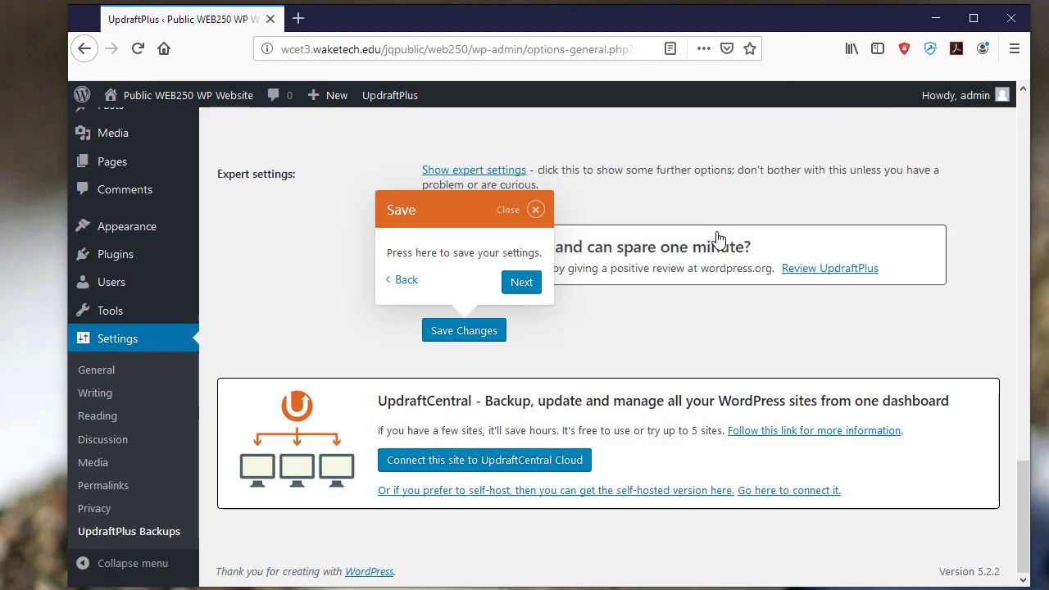
left_click(526, 284)
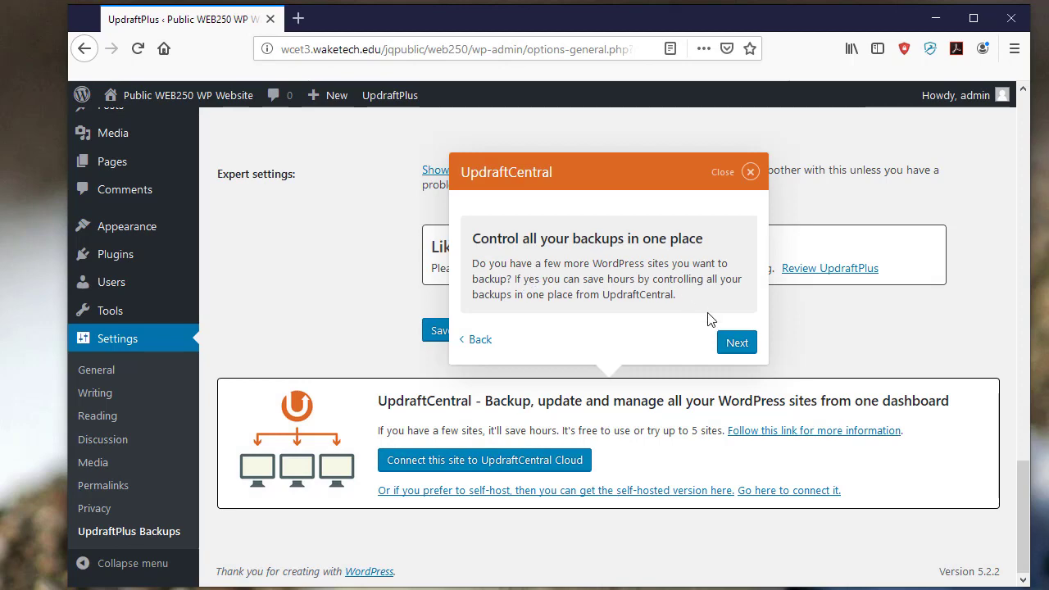
left_click(734, 344)
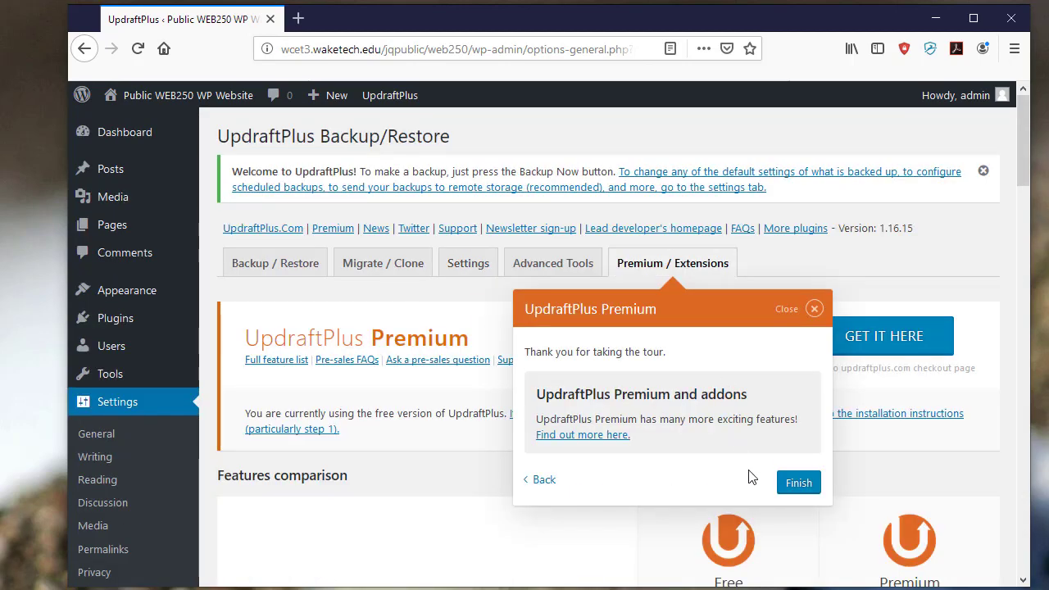
left_click(798, 484)
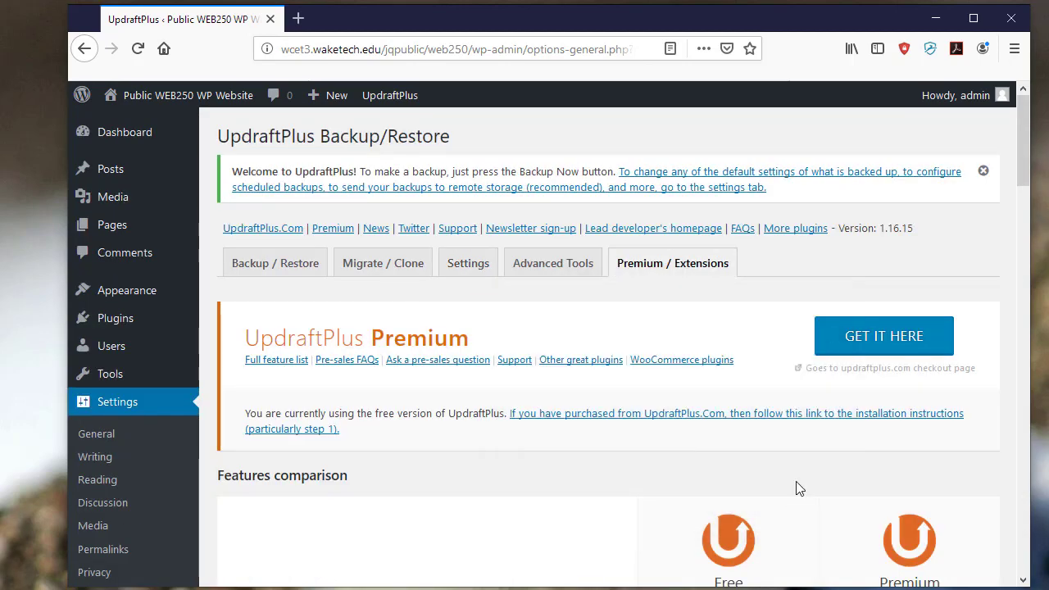
left_click(266, 271)
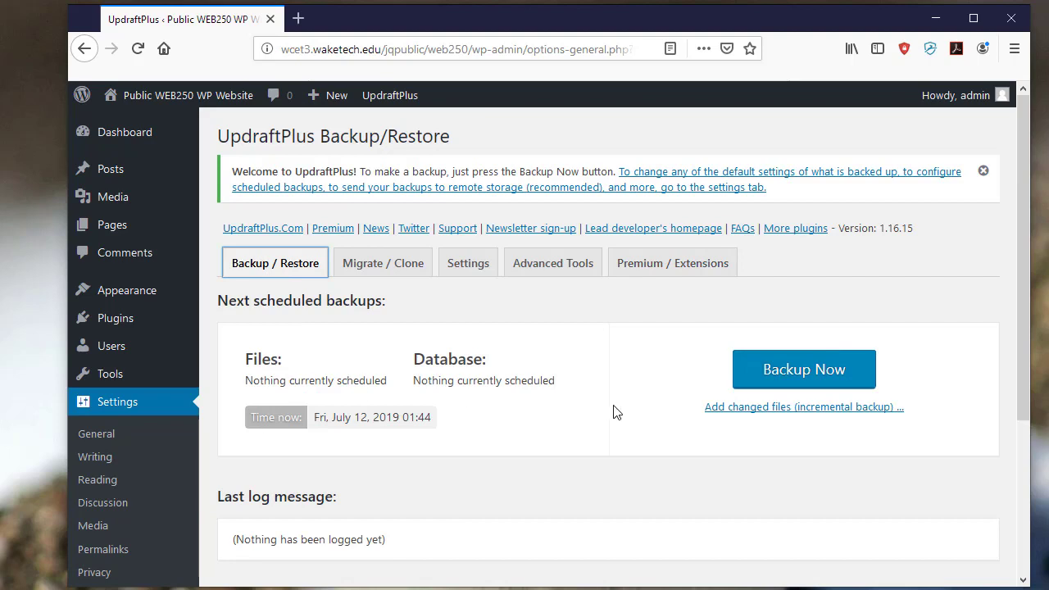
- Run a manual UpdraftPlus backup of the database and files, then dismiss the finished notice
left_click(816, 379)
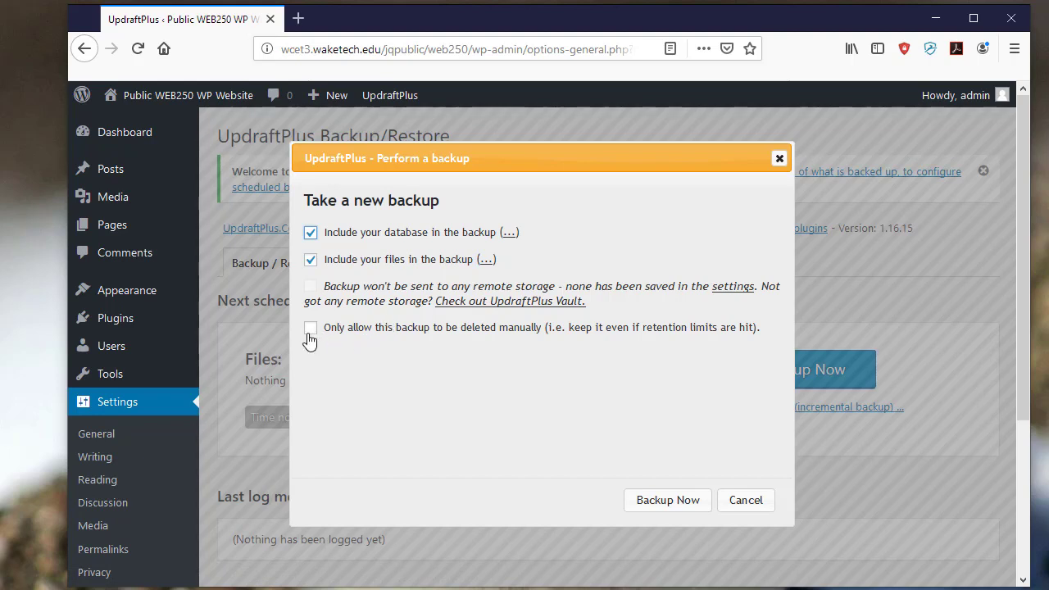
left_click(668, 500)
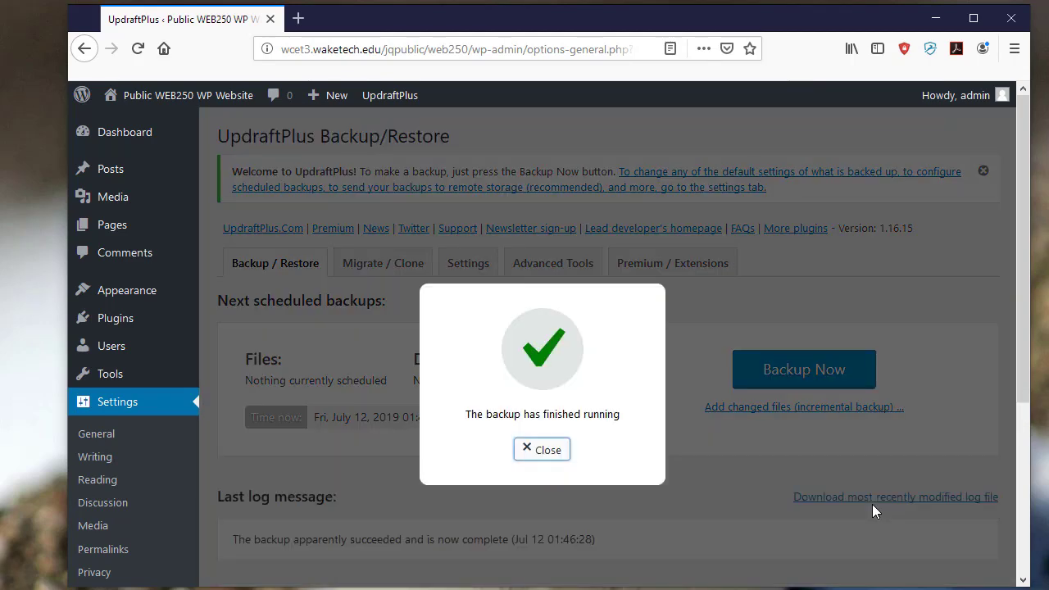
left_click(548, 451)
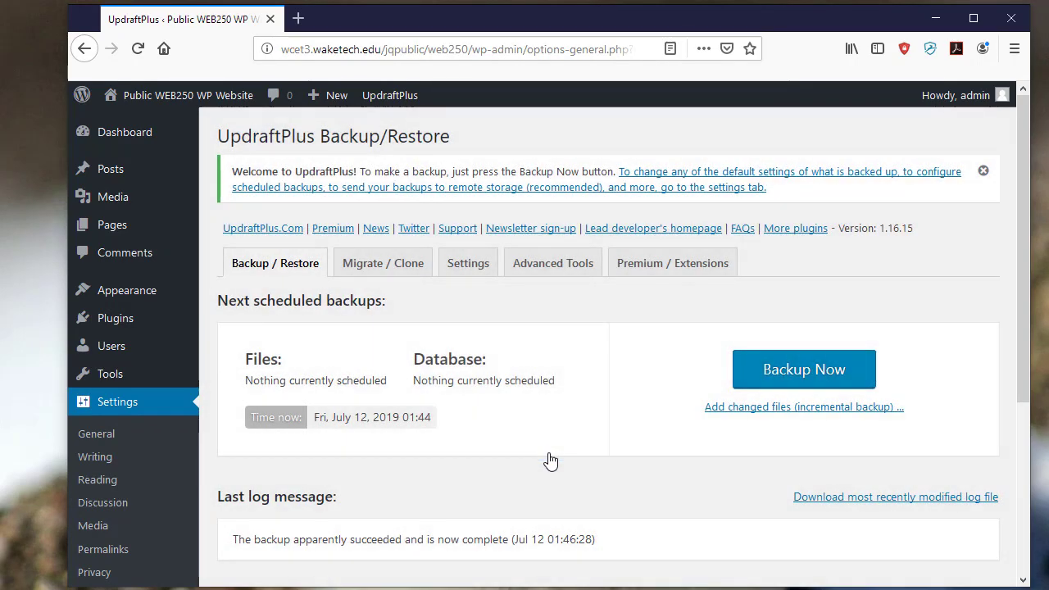
- Tick the Jul 12, 2019 1:46 backup in the Existing Backups list
scroll(631, 481, "down", 4)
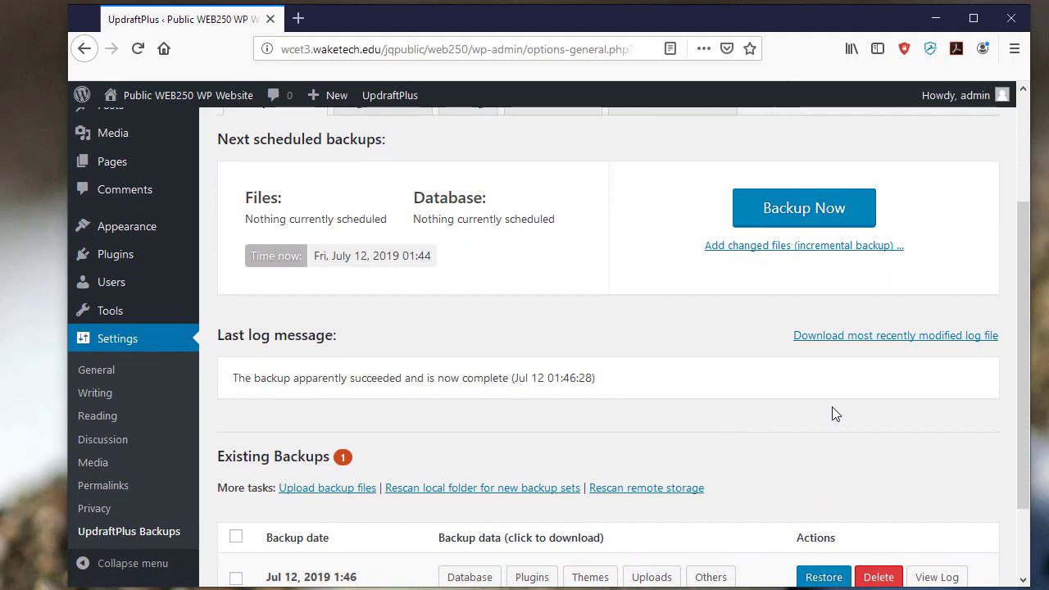
scroll(835, 414, "down", 1)
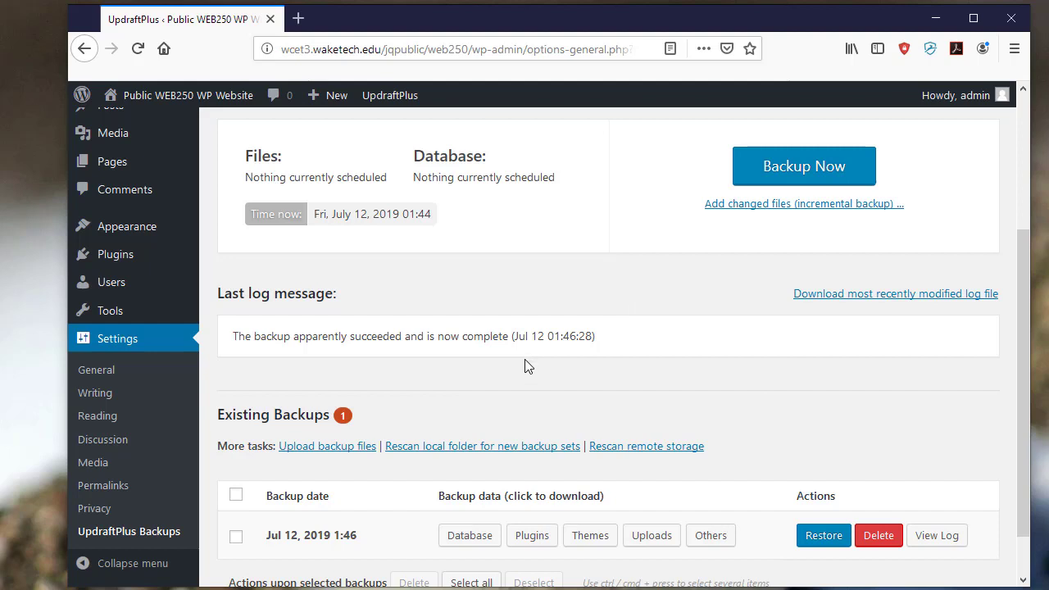
scroll(465, 383, "down", 1)
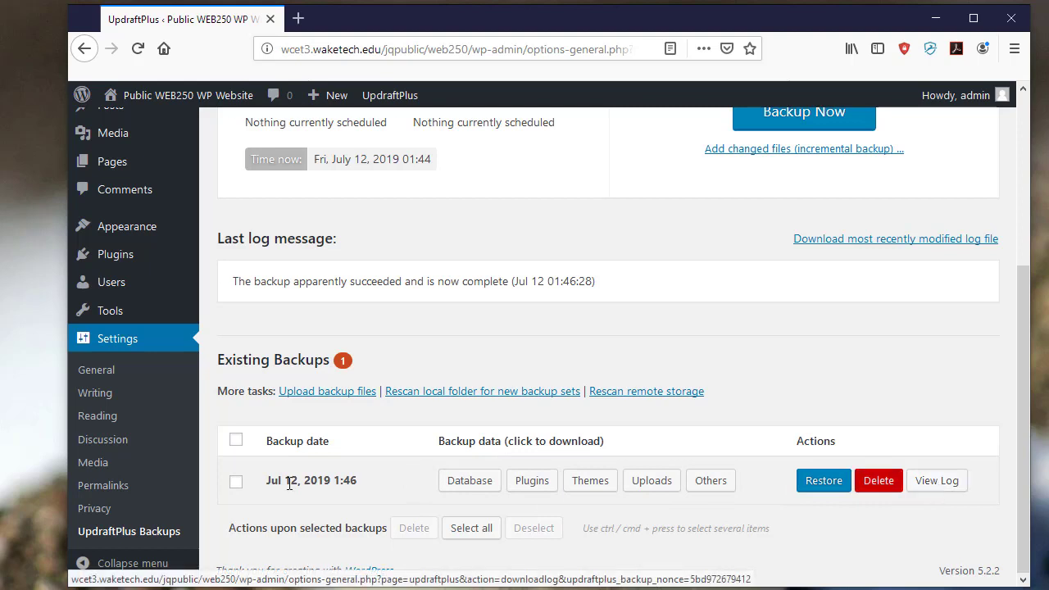
left_click(236, 484)
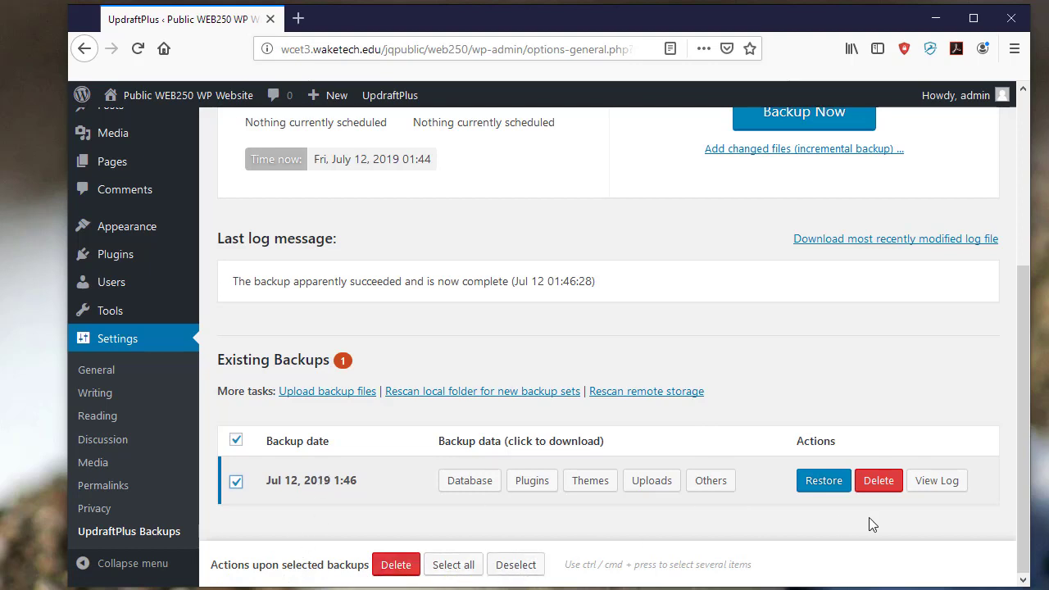
- Review the Jul 12 backup's log, close it, and return to the top
double_click(815, 563)
right_click(816, 564)
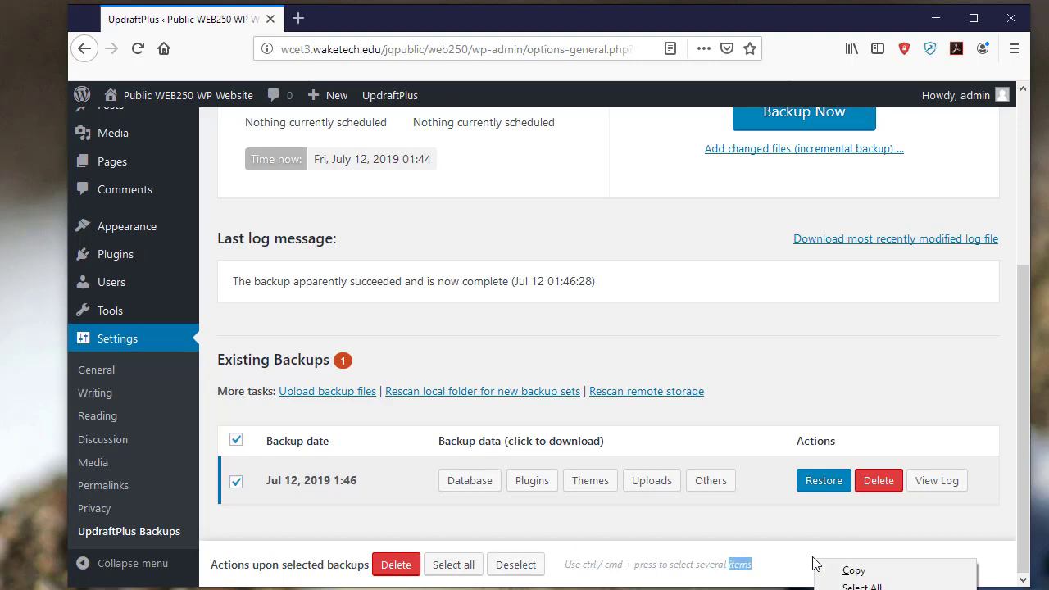
left_click(761, 527)
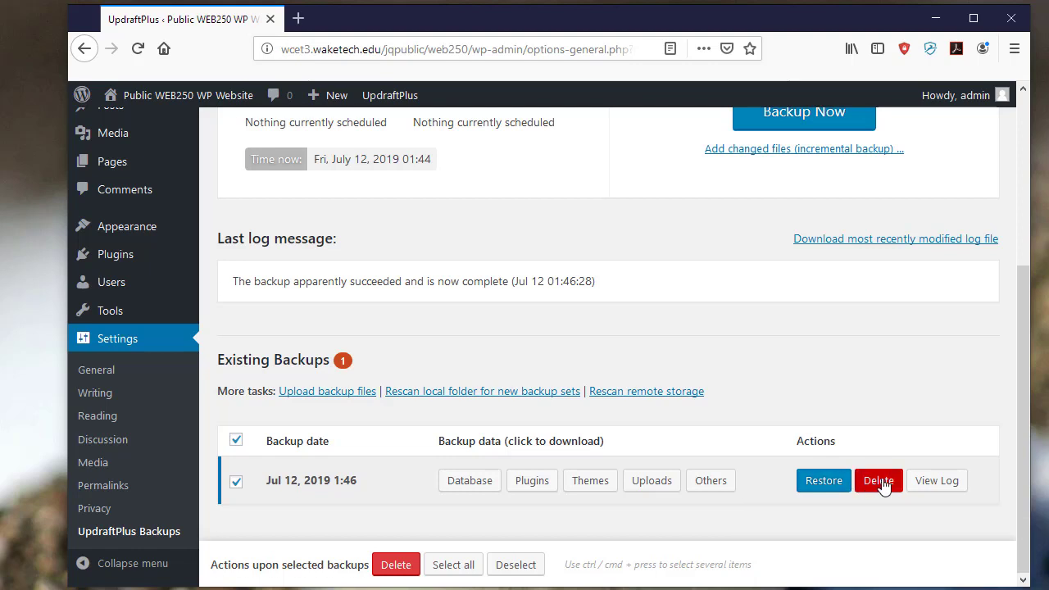
left_click(925, 487)
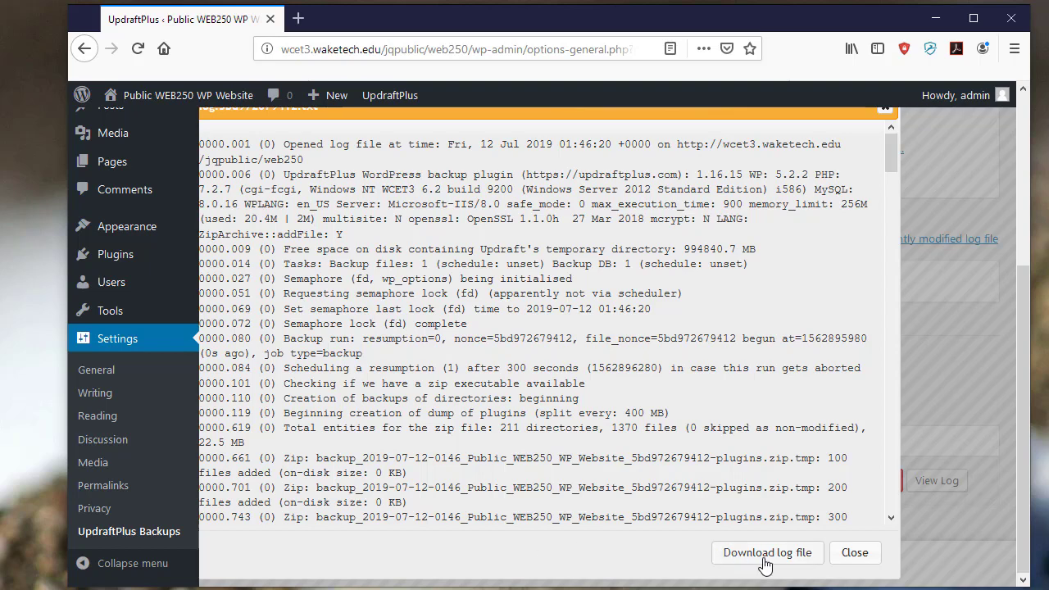
left_click(853, 555)
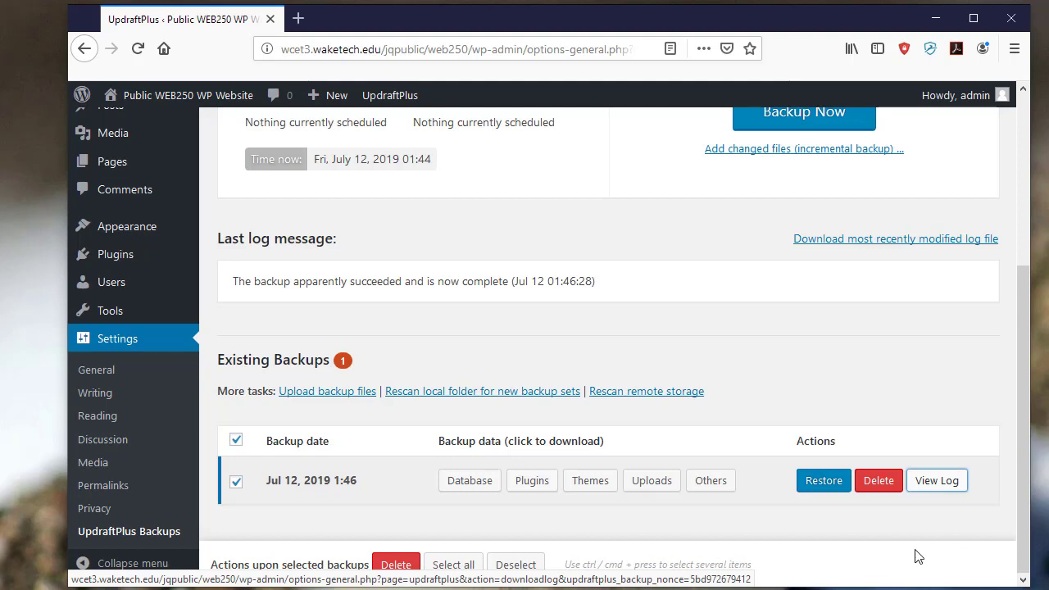
right_click(663, 209)
left_click(584, 218)
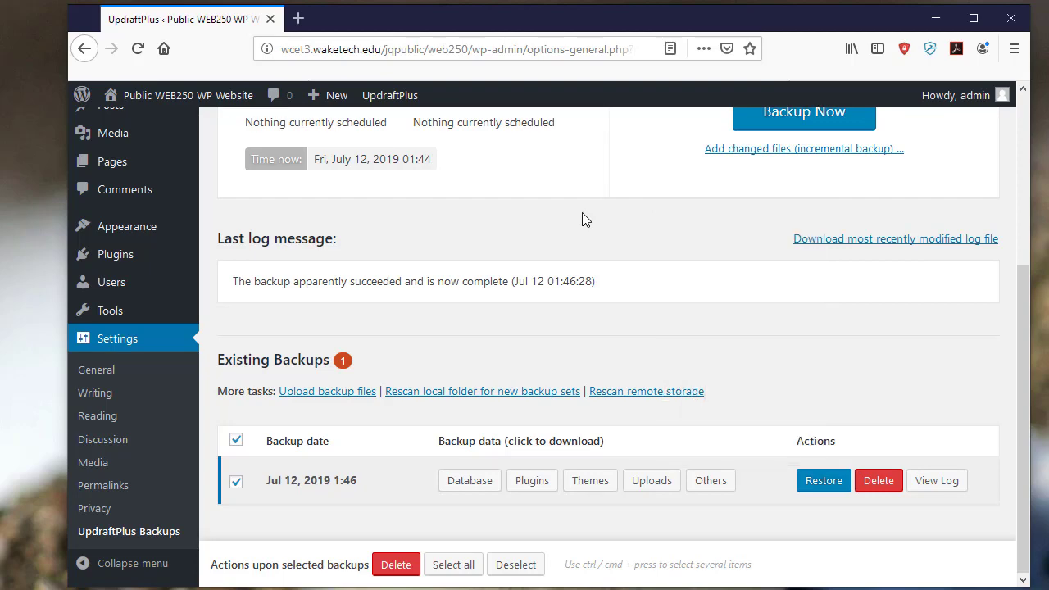
scroll(584, 219, "up", 3)
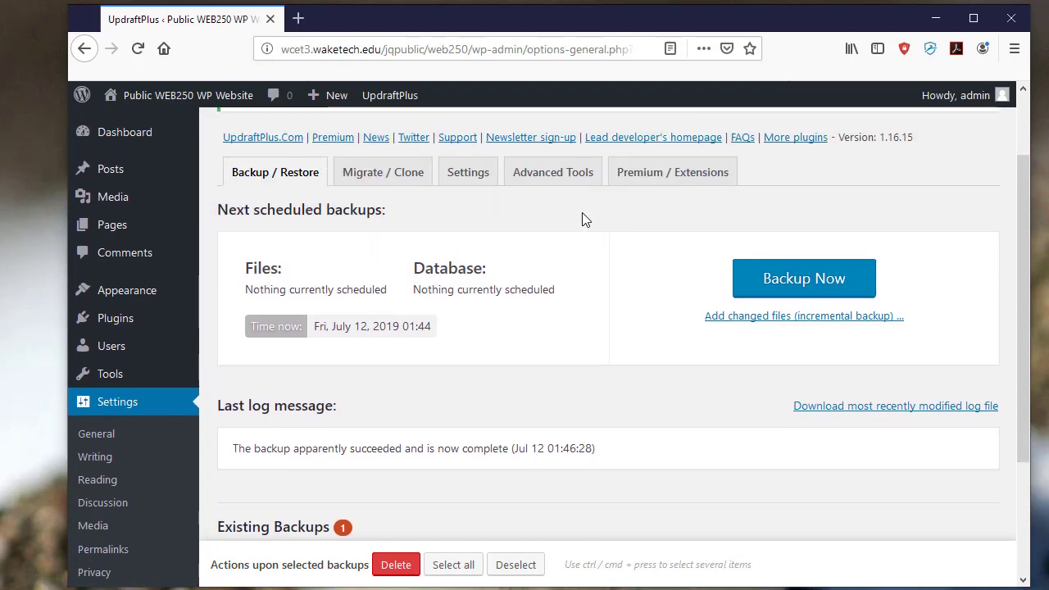
- Save UpdraftPlus settings with manual file and database schedules, then view Advanced Tools
left_click(479, 180)
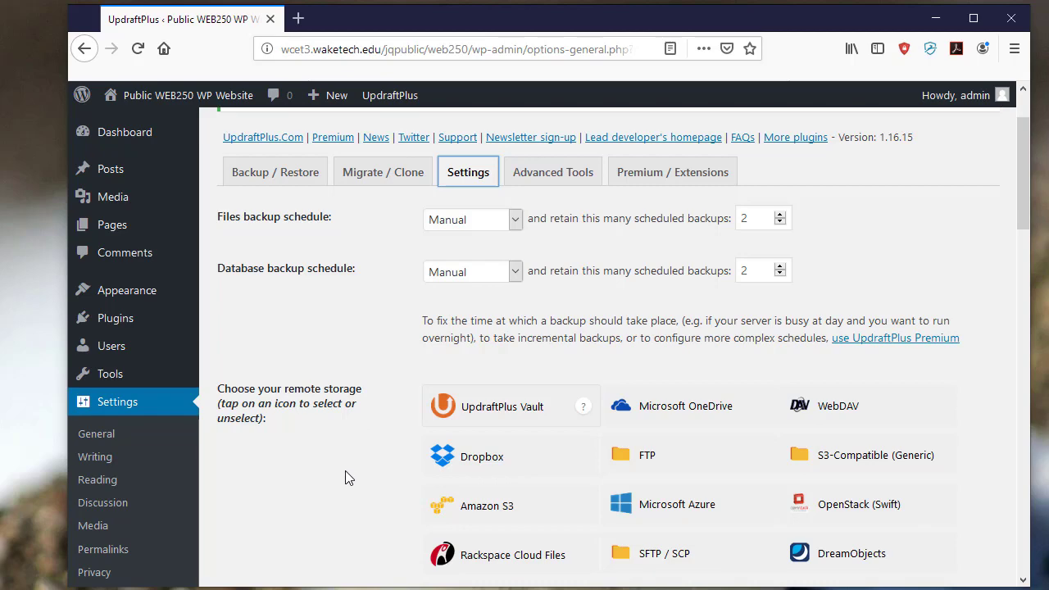
scroll(347, 461, "down", 2)
scroll(347, 462, "down", 1)
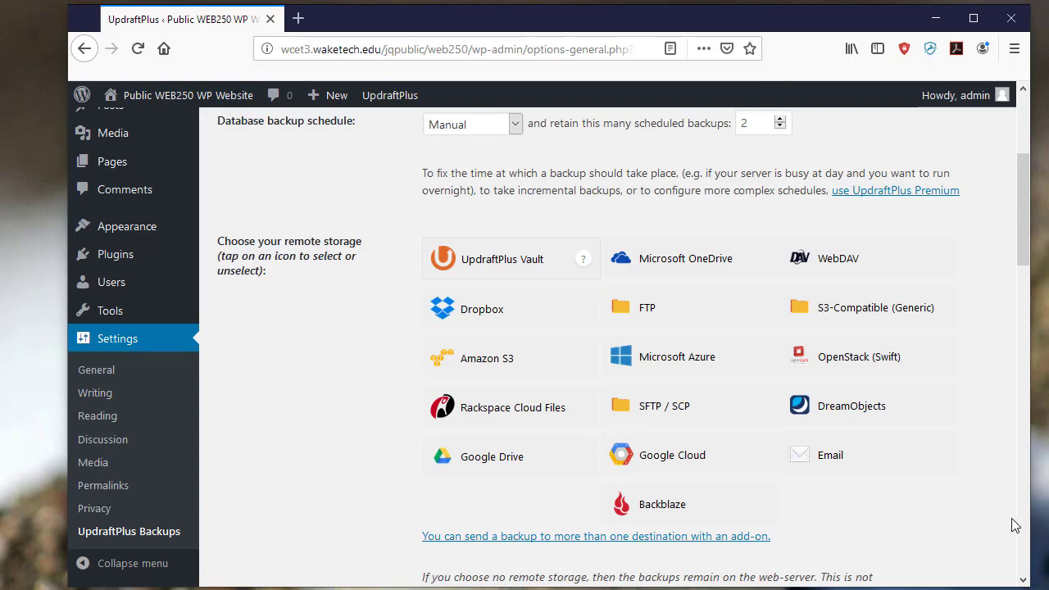
scroll(1025, 541, "down", 6)
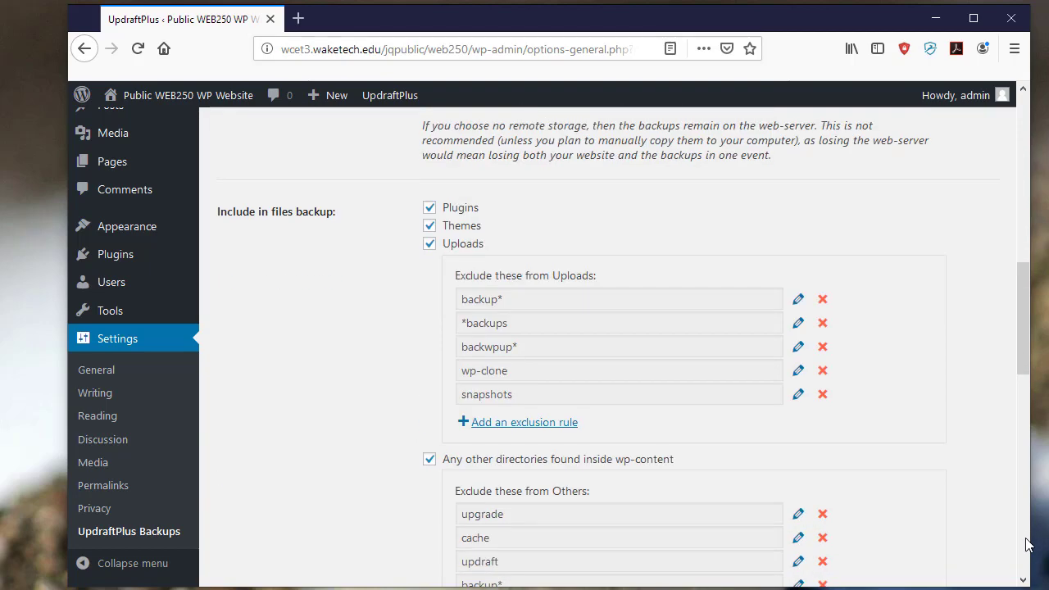
scroll(1029, 545, "down", 6)
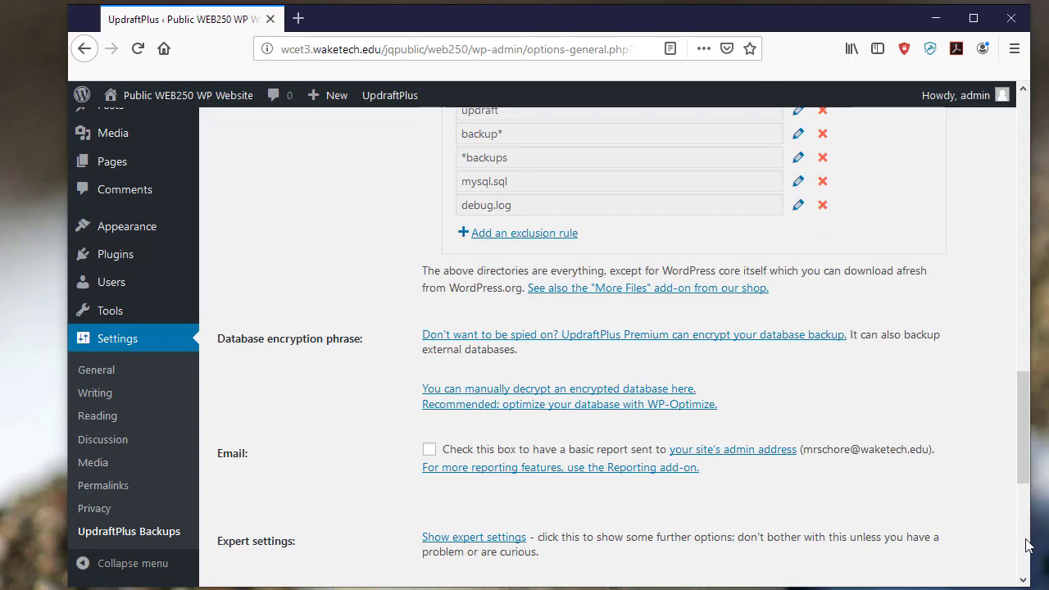
scroll(1029, 545, "down", 5)
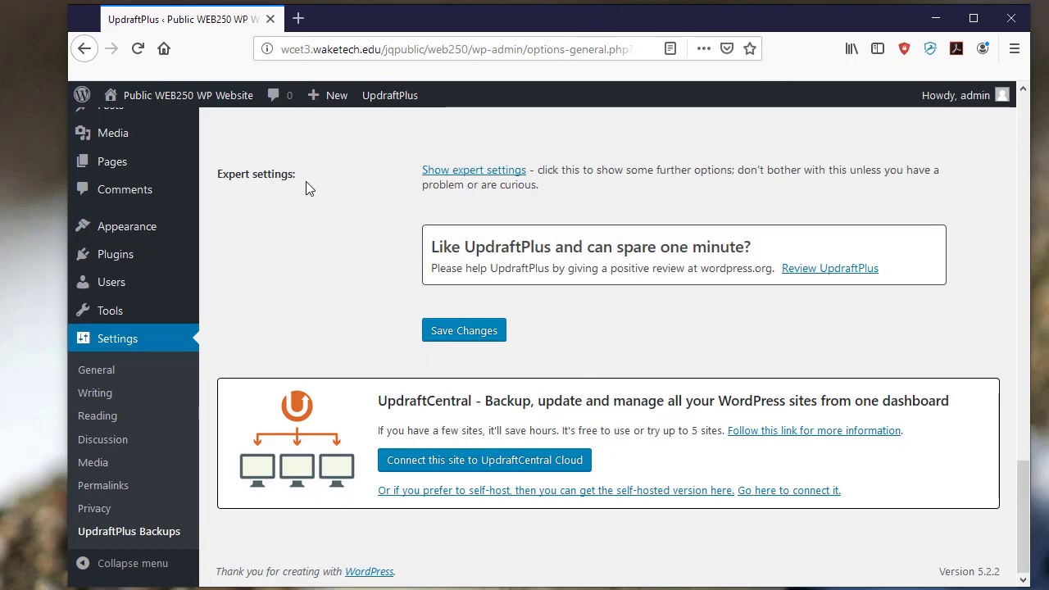
left_click(481, 331)
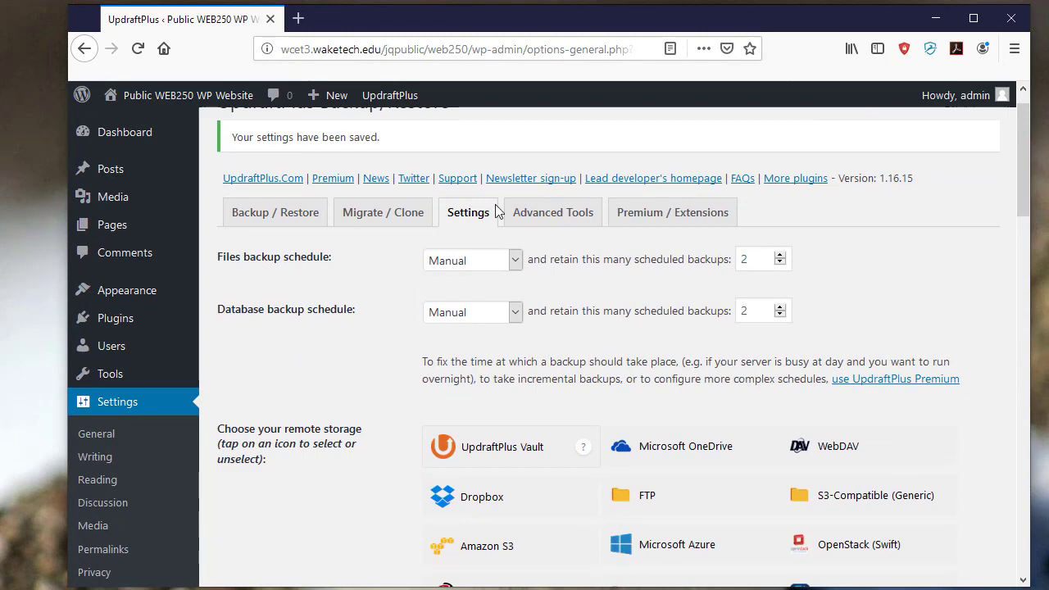
left_click(551, 220)
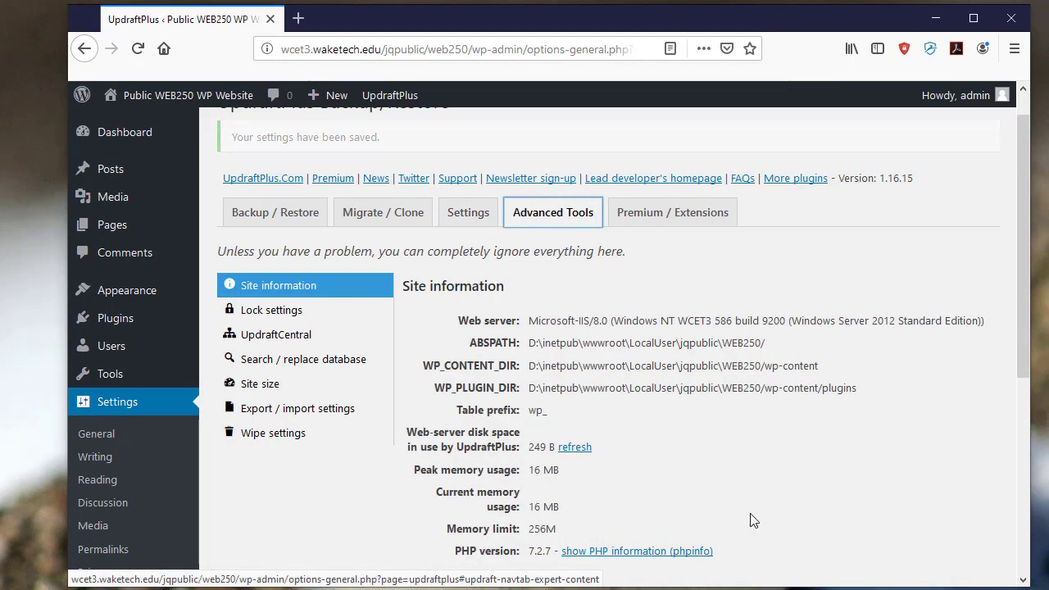
scroll(750, 520, "down", 2)
scroll(753, 521, "down", 5)
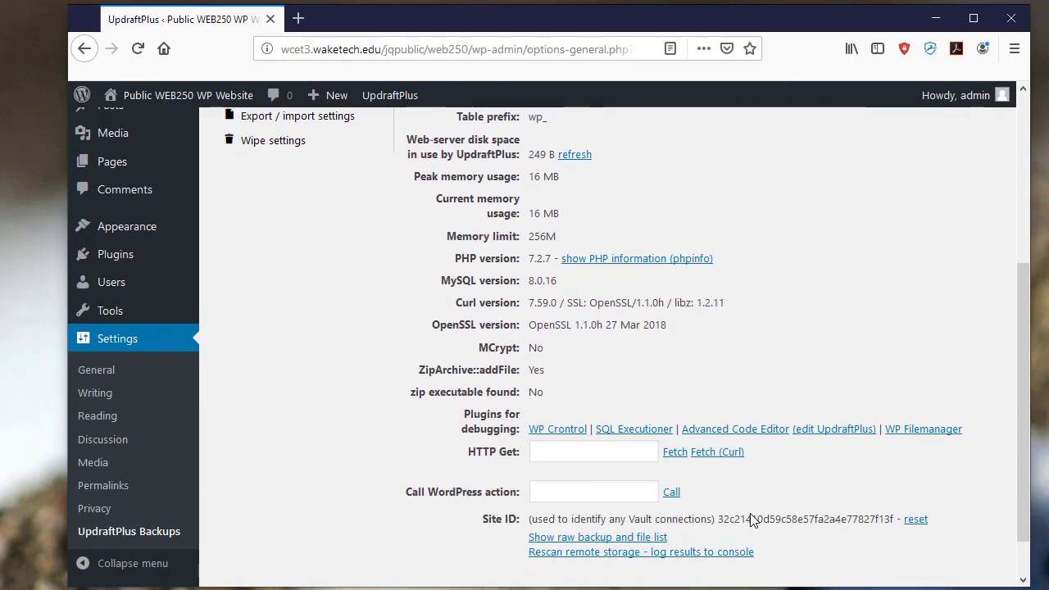
scroll(750, 520, "up", 7)
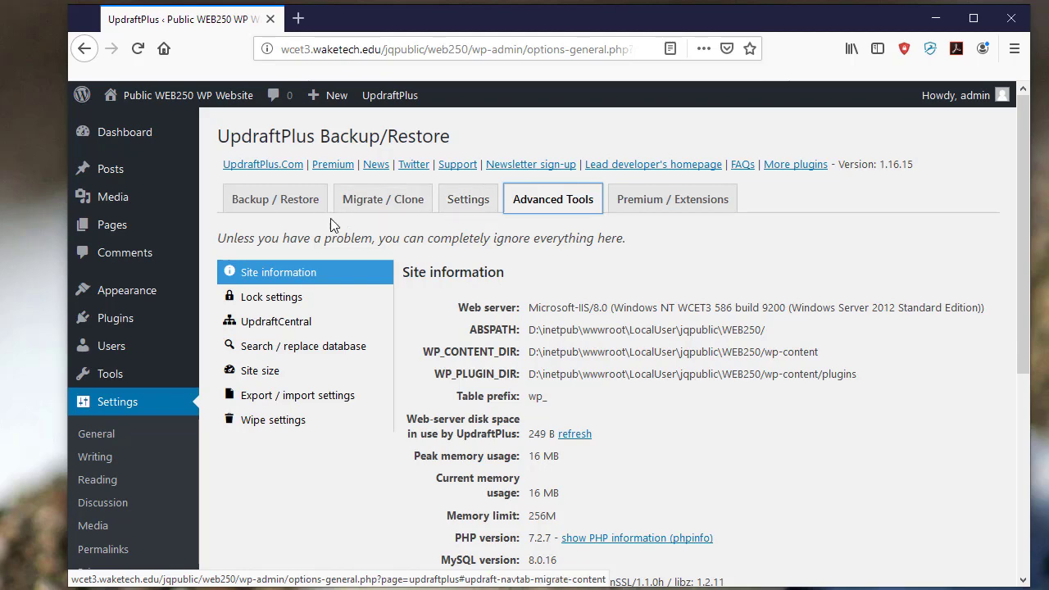
- Return to the UpdraftPlus Backup / Restore view showing the completed backup
left_click(286, 200)
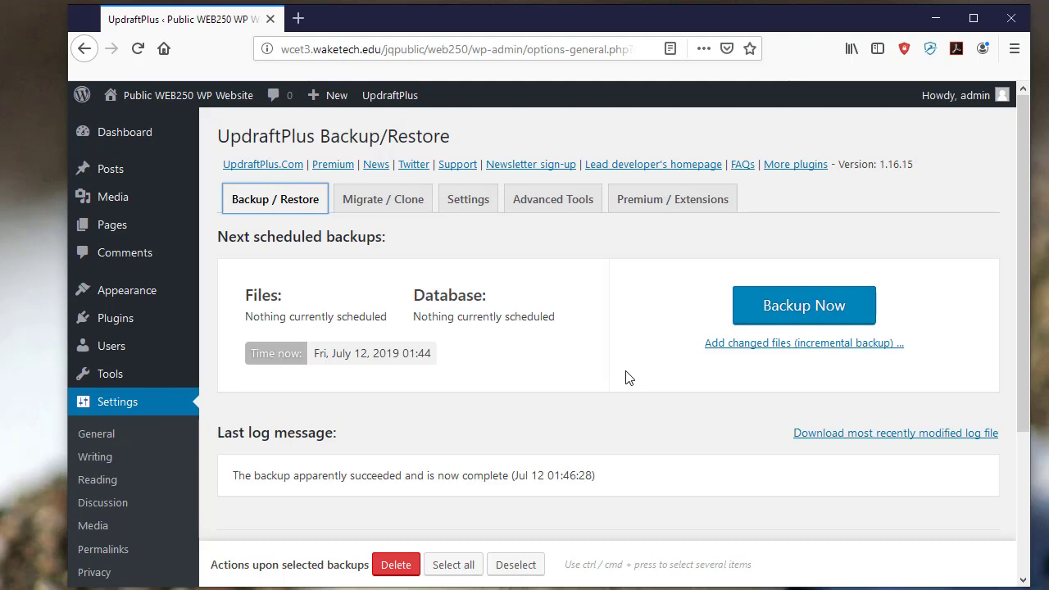
left_click(282, 354)
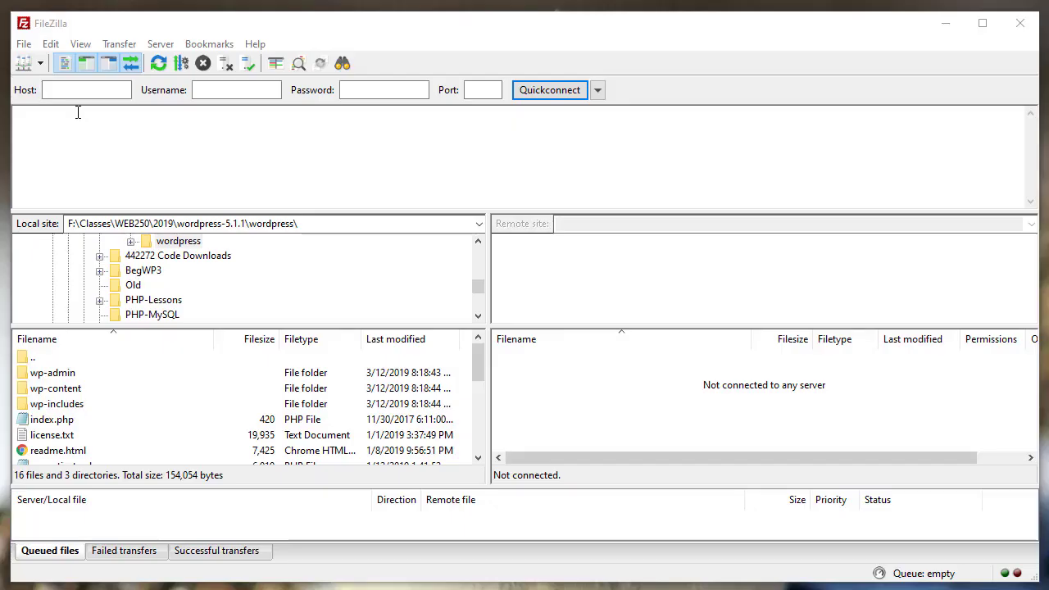
- Quickconnect FileZilla to wcet3.waketech.edu using the course username and password
left_click(78, 91)
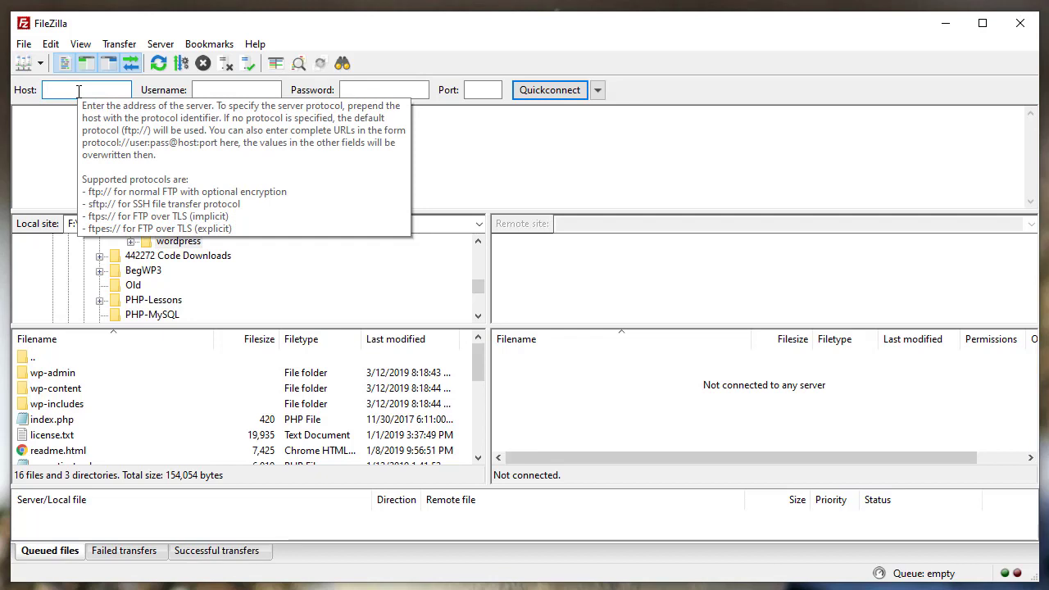
type("wcet3.")
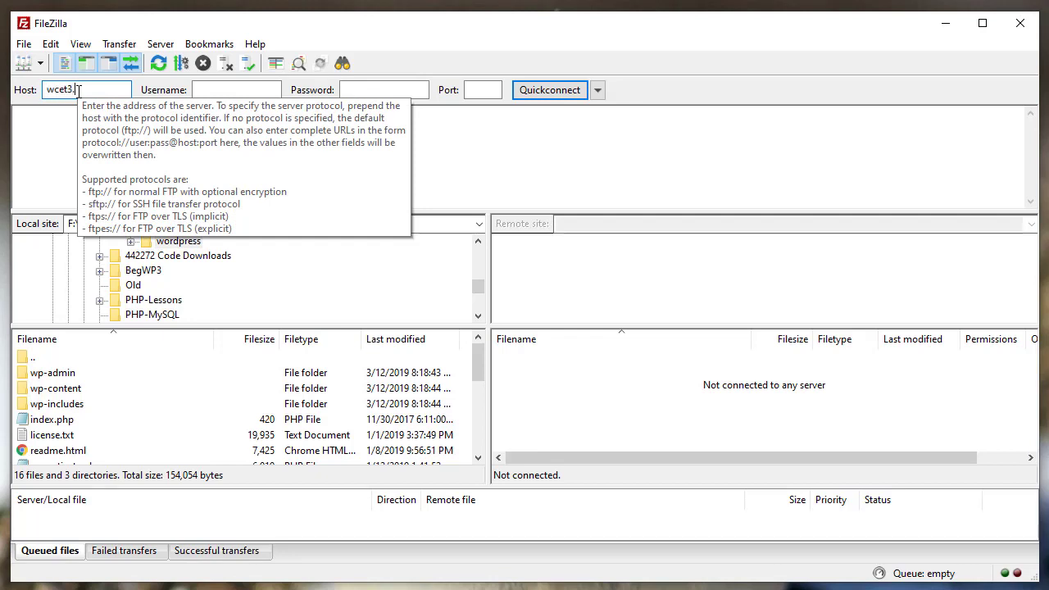
type("walet")
key("BackSpace")
key("BackSpace")
key("BackSpace")
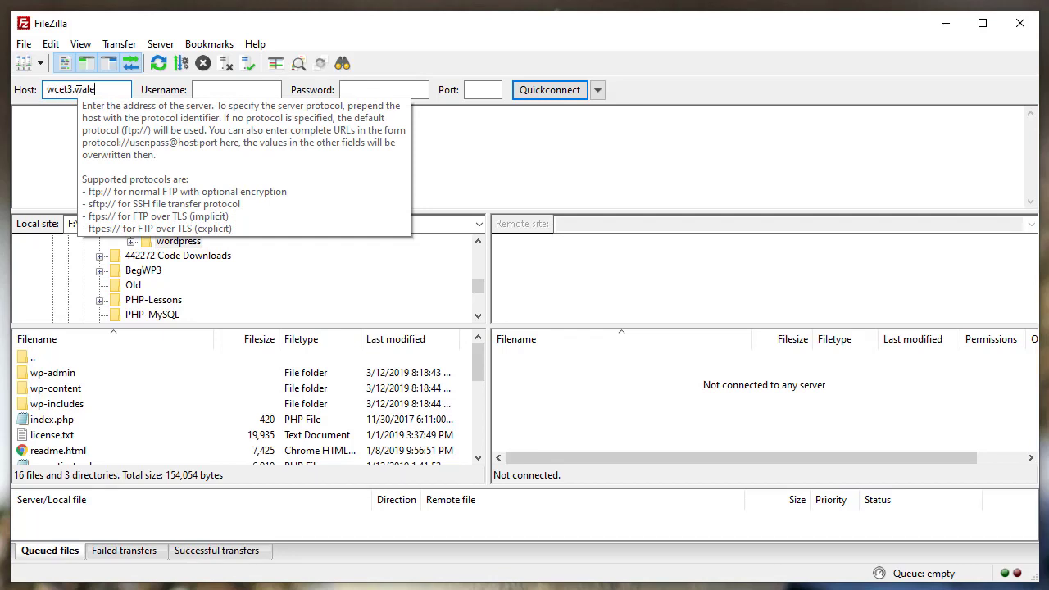
type("l")
key("BackSpace")
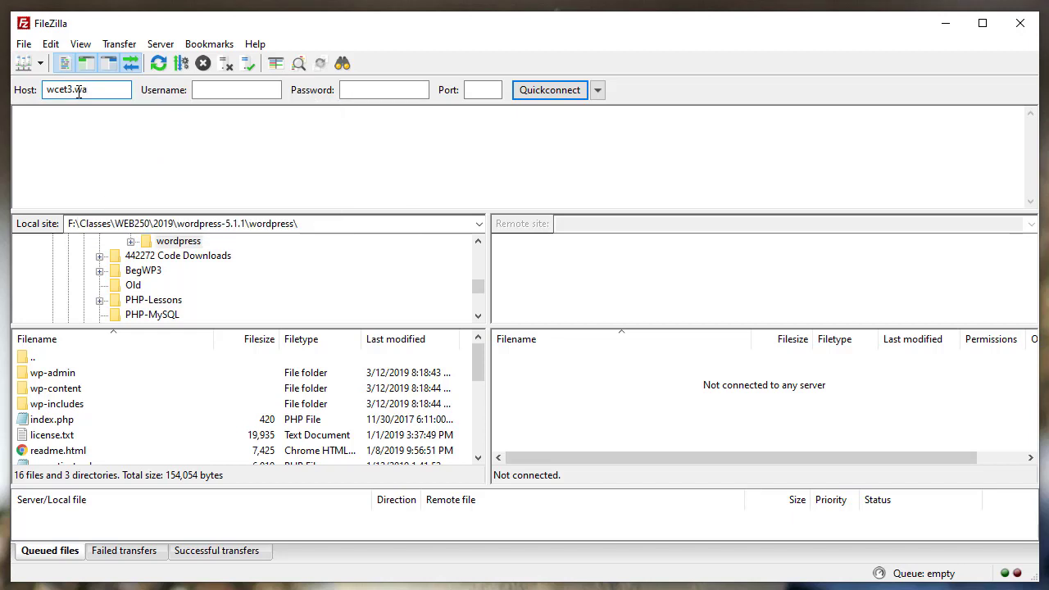
type("ketech.edu")
key("Tab")
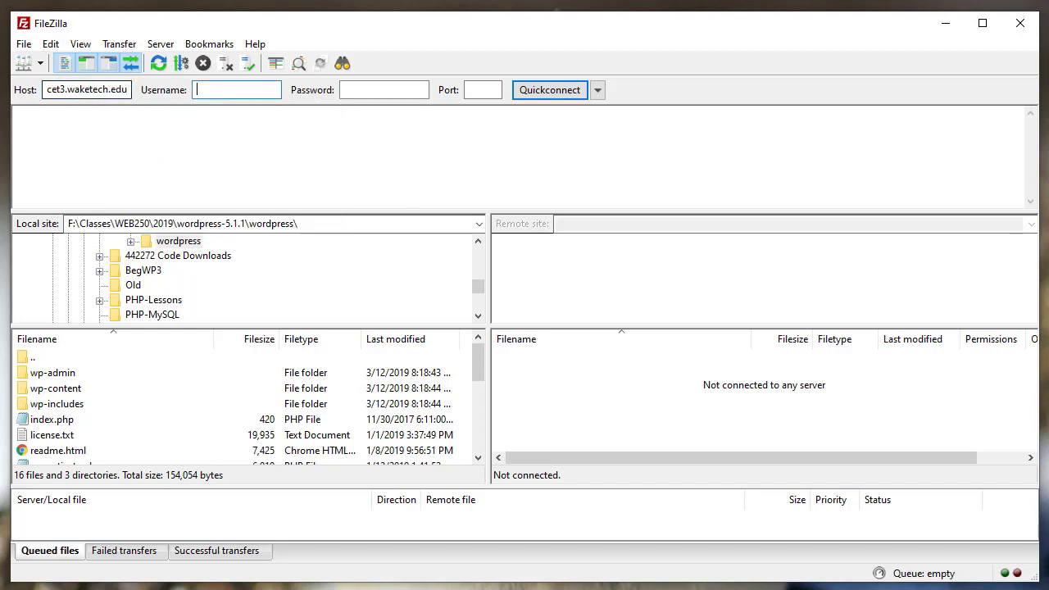
type("jqpublic")
key("Tab")
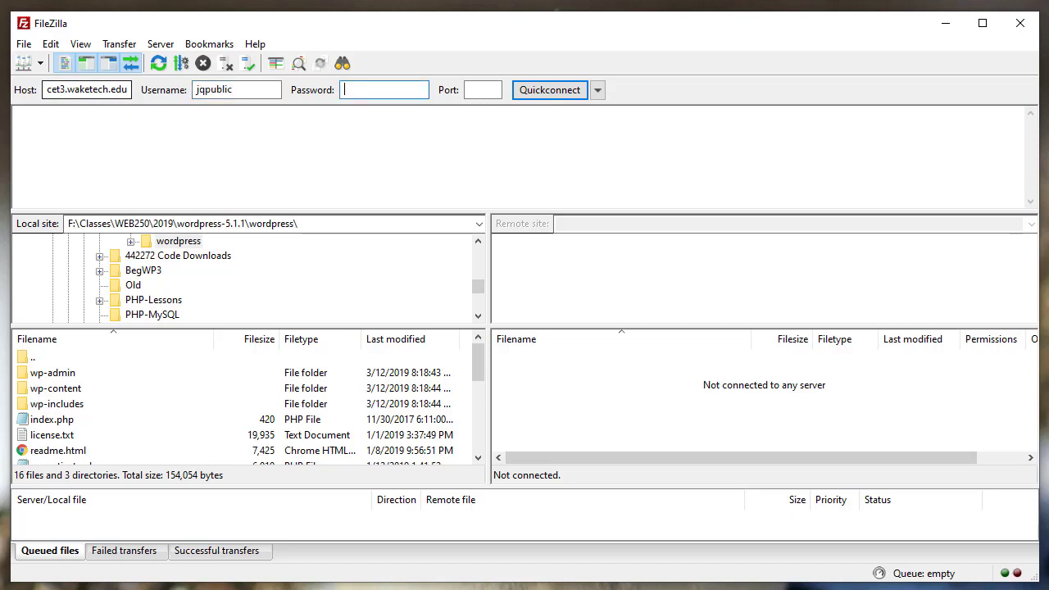
type("*********")
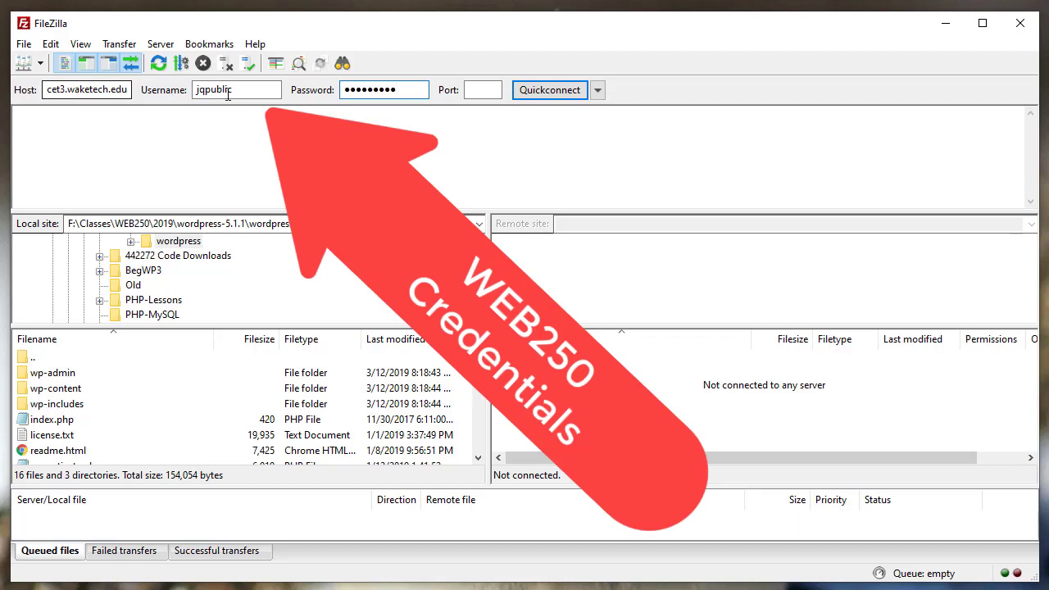
left_click(548, 90)
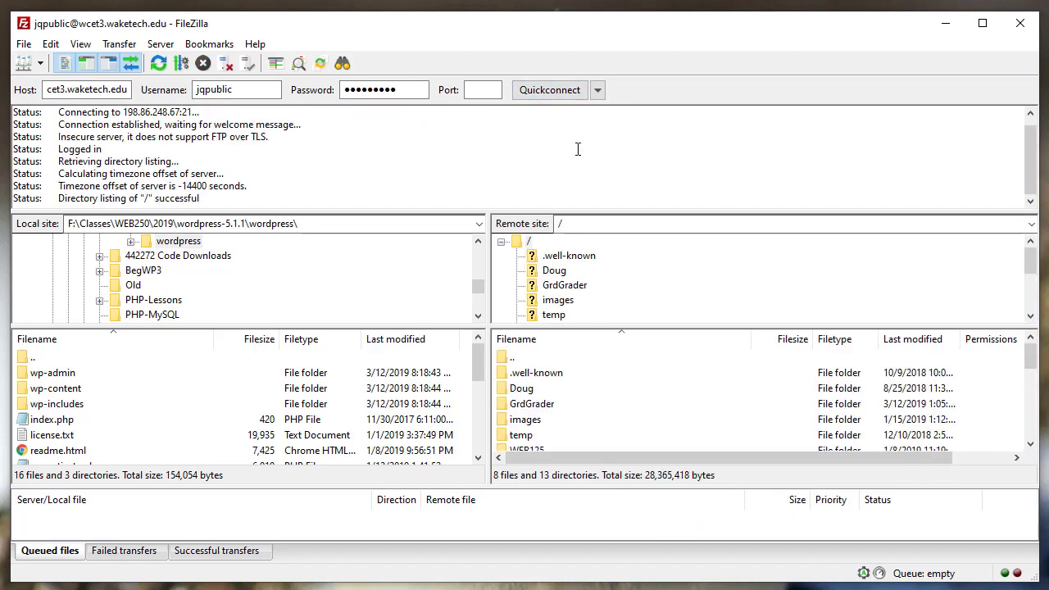
- On the server, open the WEB250 folder and select wp-content
left_click(1031, 304)
left_click(1031, 304)
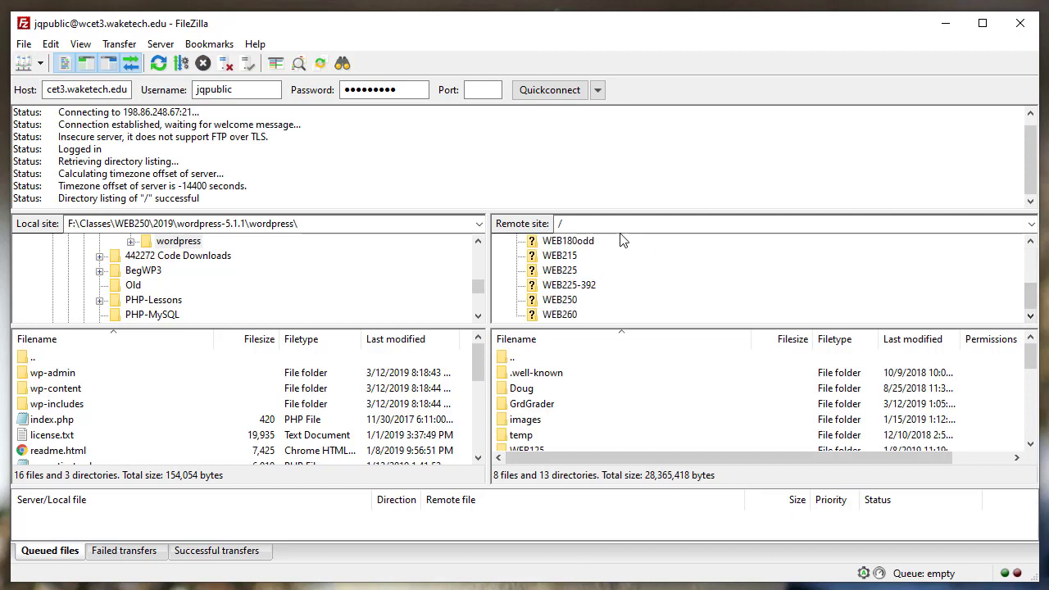
left_click(543, 301)
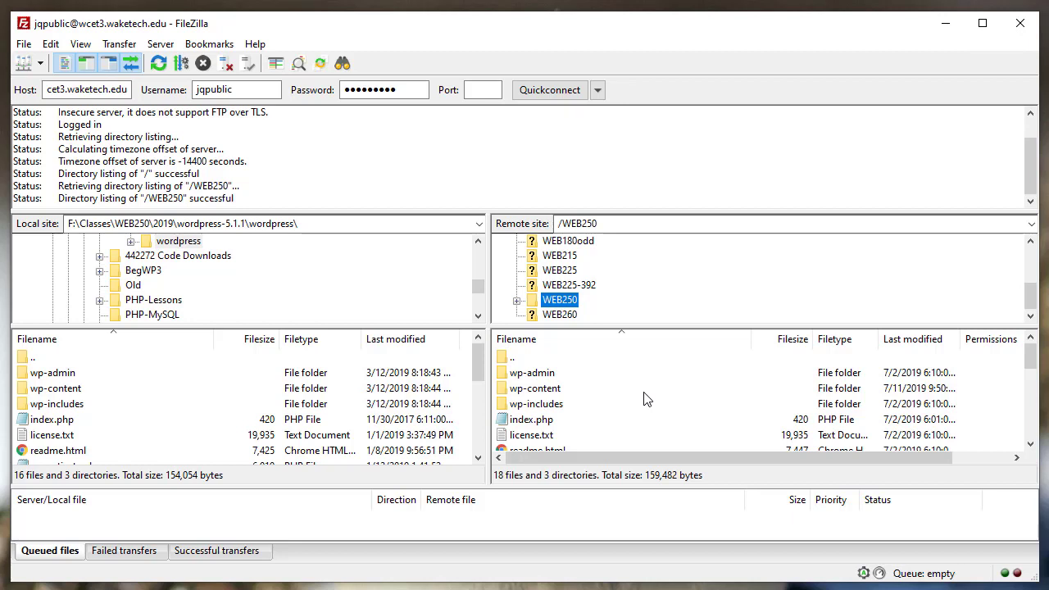
left_click(531, 397)
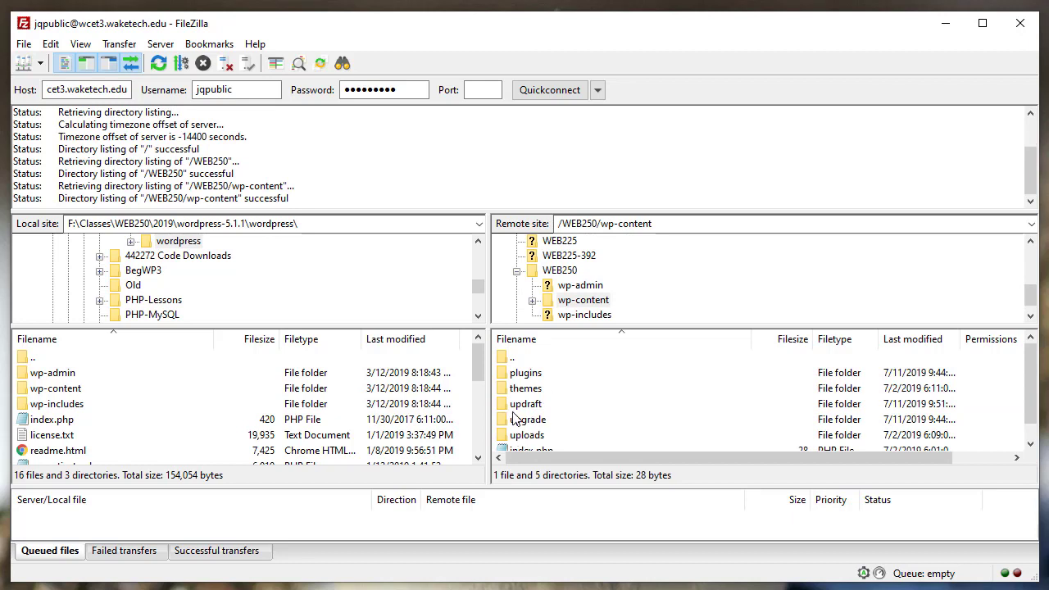
- Open plugins and the updraftplus folder, inspect it, then collapse plugins in the remote tree
double_click(509, 376)
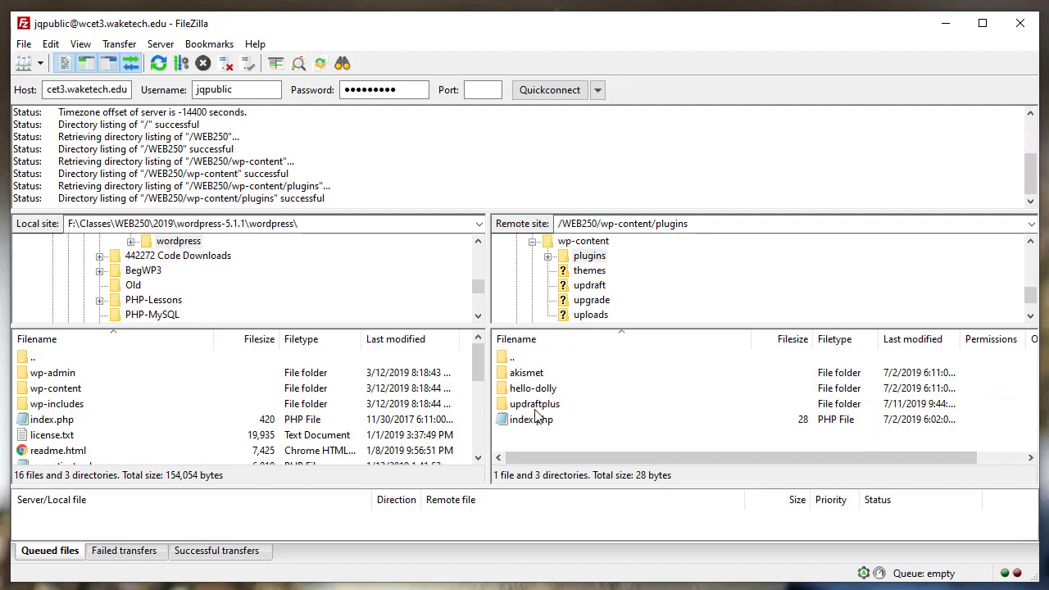
double_click(537, 405)
scroll(693, 402, "down", 5)
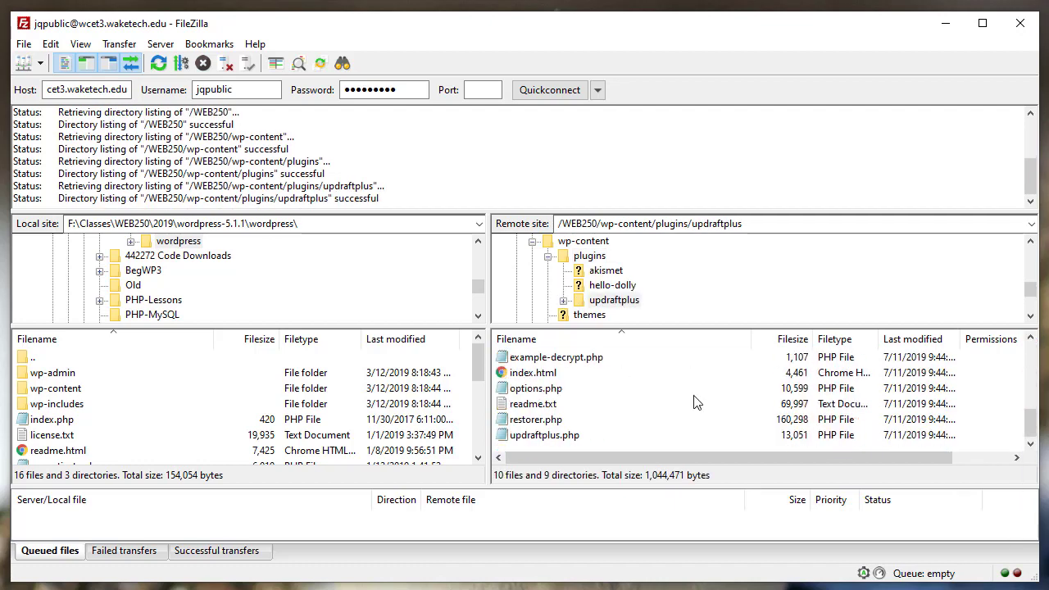
scroll(694, 402, "up", 5)
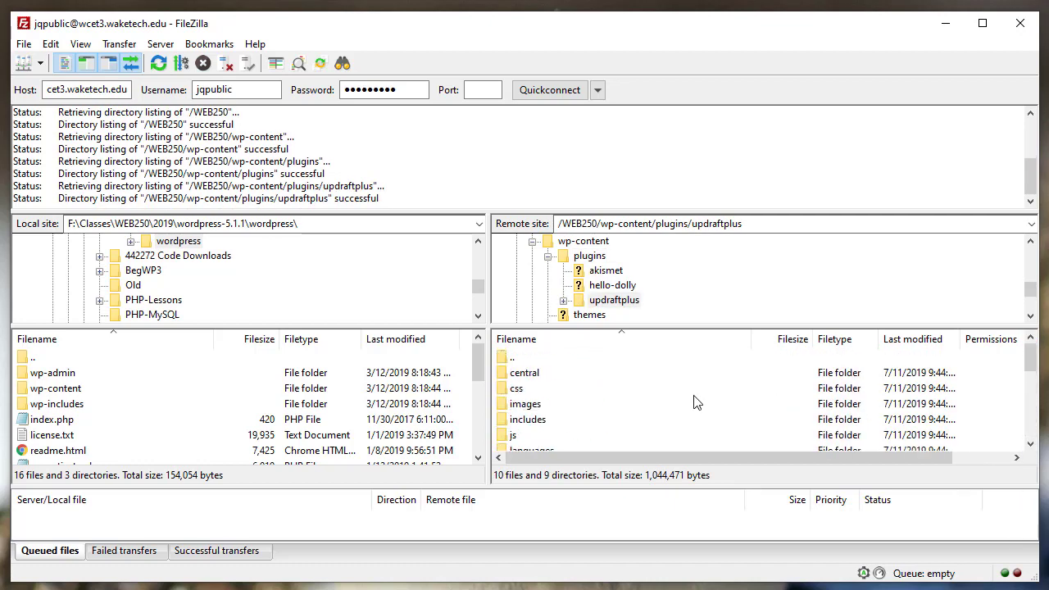
scroll(693, 402, "down", 4)
scroll(694, 402, "down", 1)
scroll(693, 402, "up", 4)
scroll(693, 403, "down", 4)
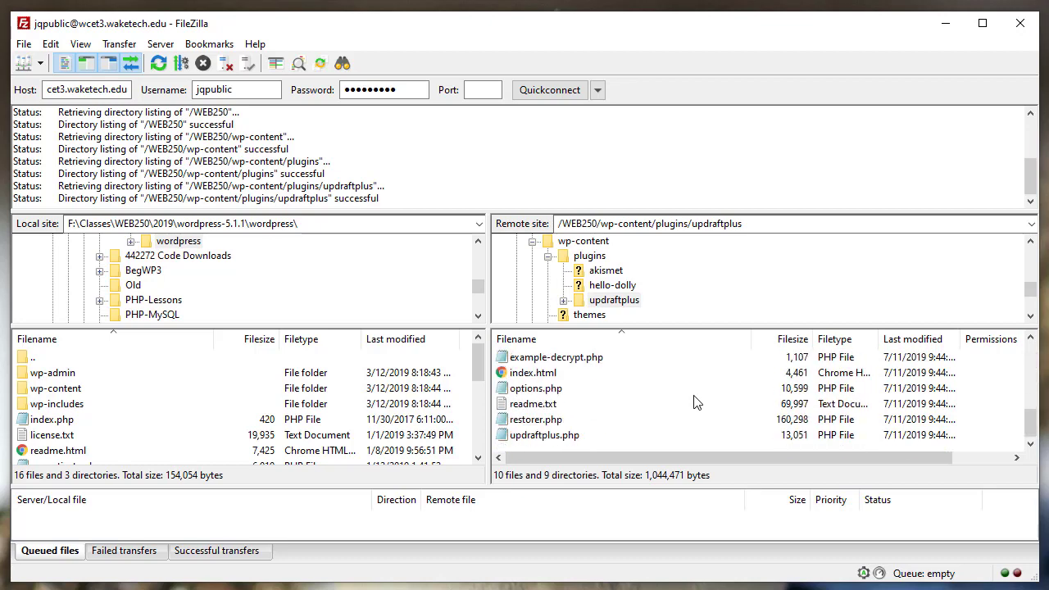
scroll(694, 402, "up", 2)
scroll(694, 402, "up", 3)
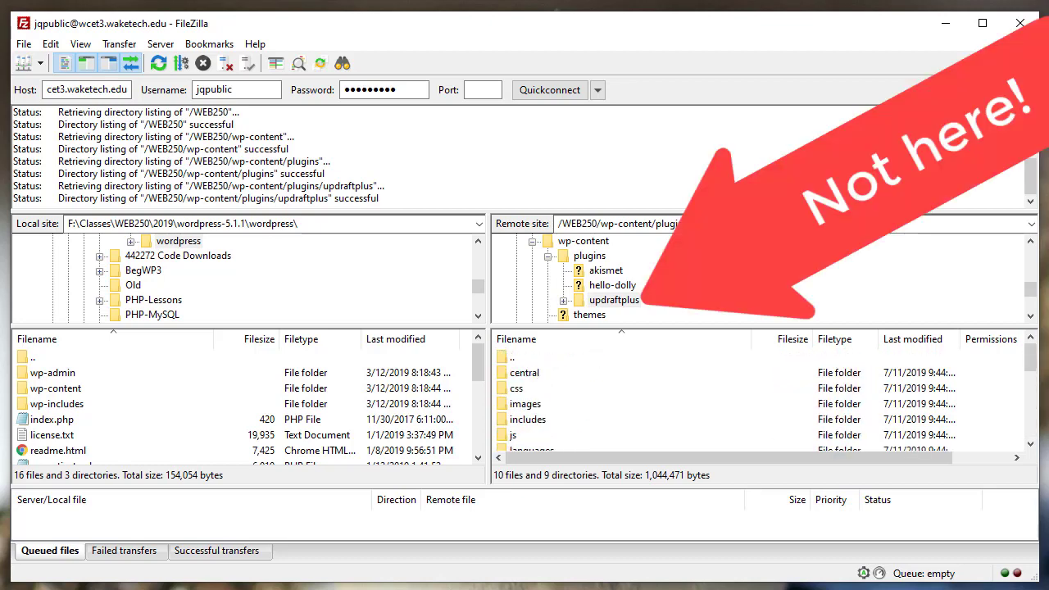
left_click(548, 256)
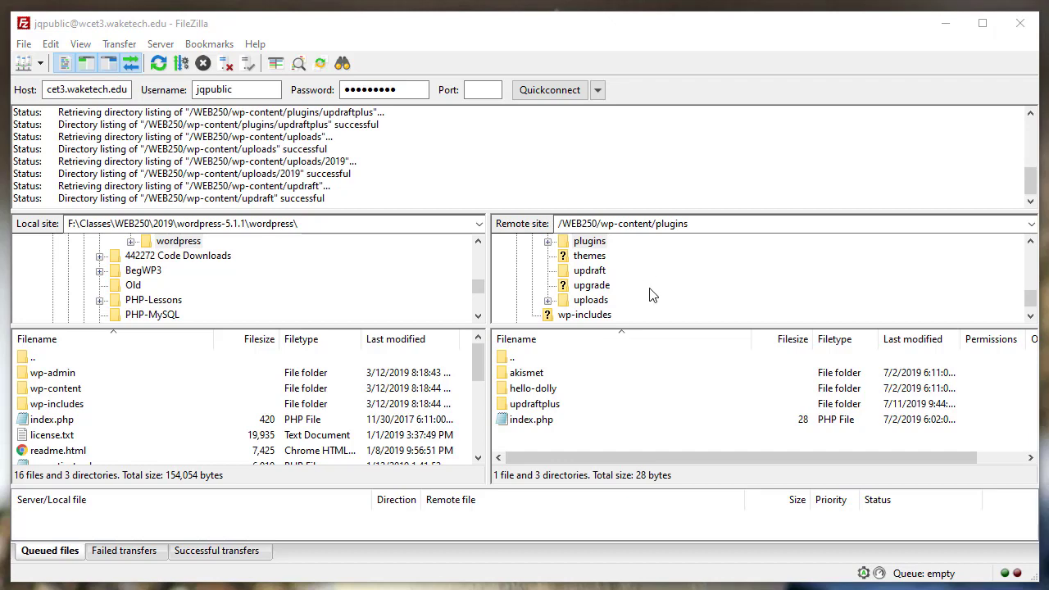
- Open the server's /WEB250/wp-content/updraft folder and select the first backup file
left_click(584, 277)
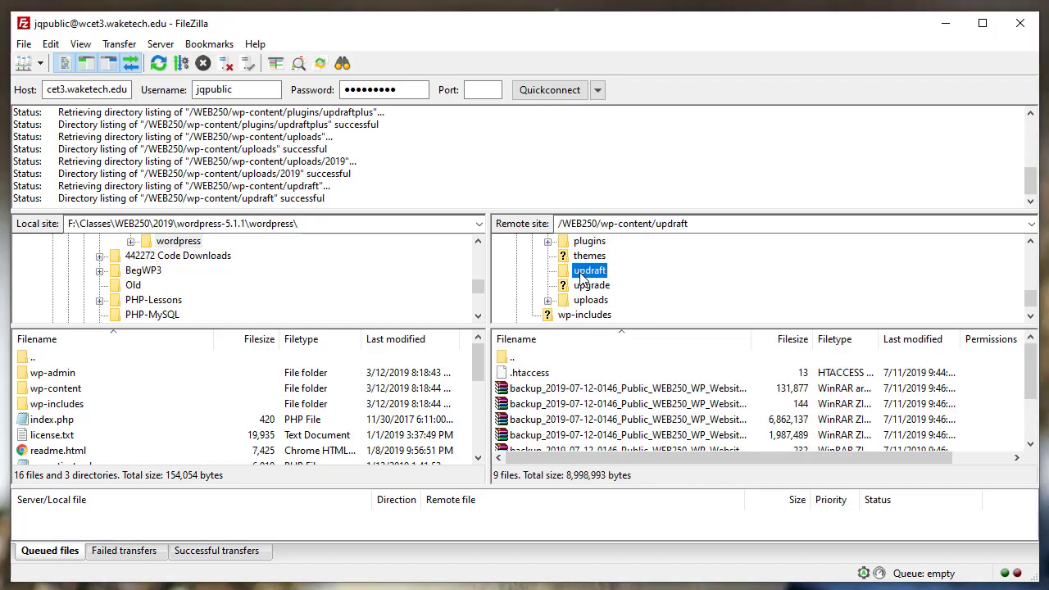
left_click_drag(590, 390, 637, 403)
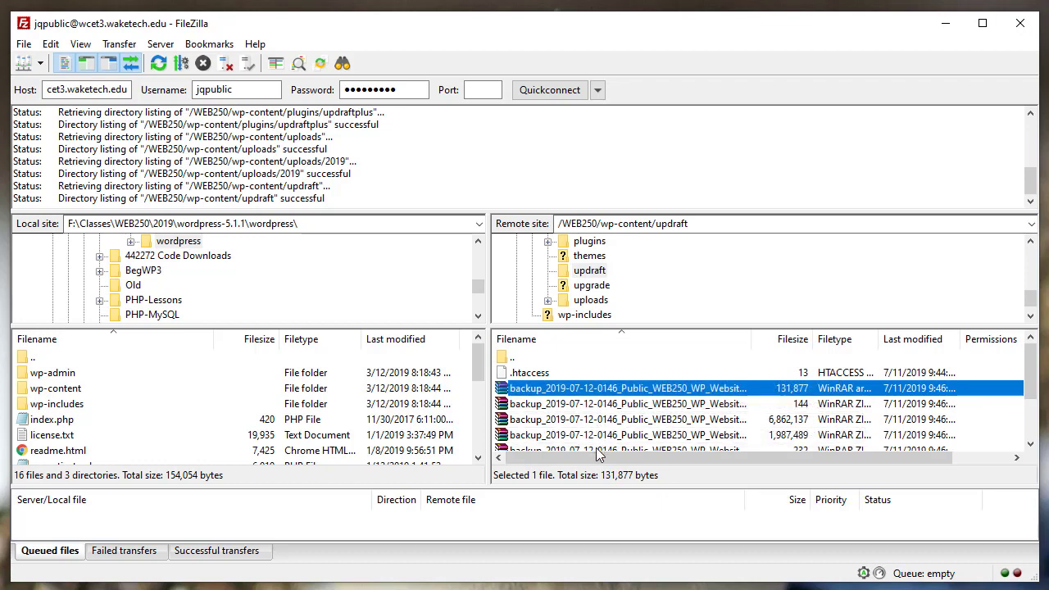
left_click(1031, 443)
left_click(1031, 444)
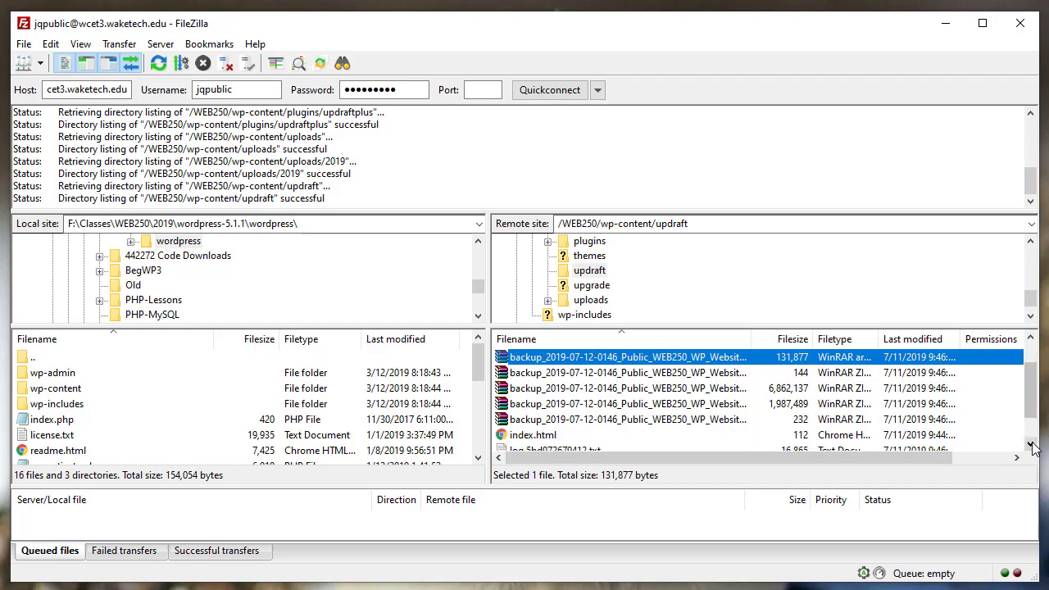
left_click(1032, 444)
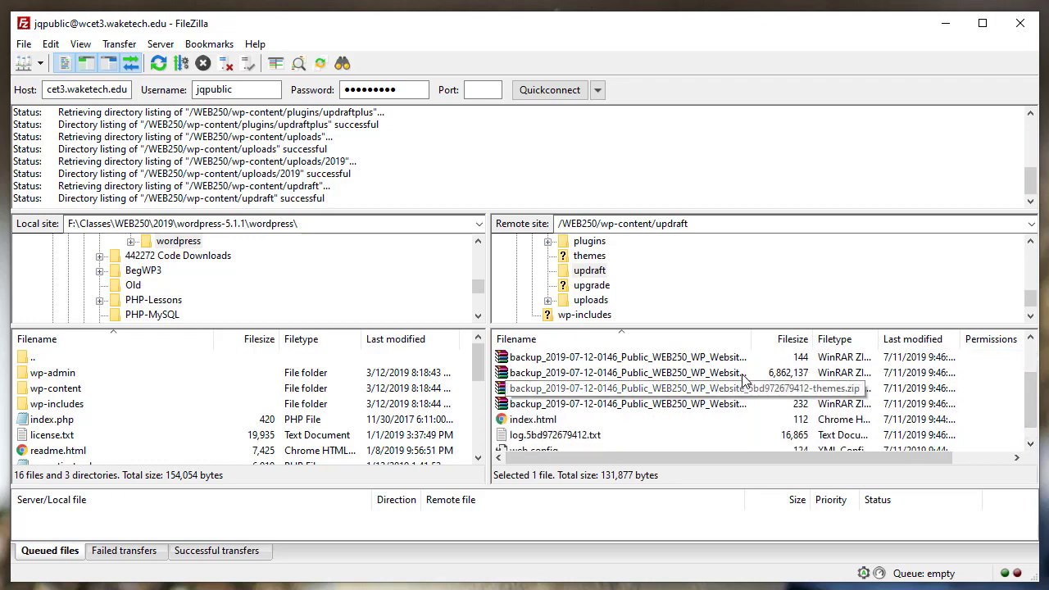
- Widen the Filename column to show full backup names, then check the plugins and others backup sizes
left_click_drag(750, 338, 871, 340)
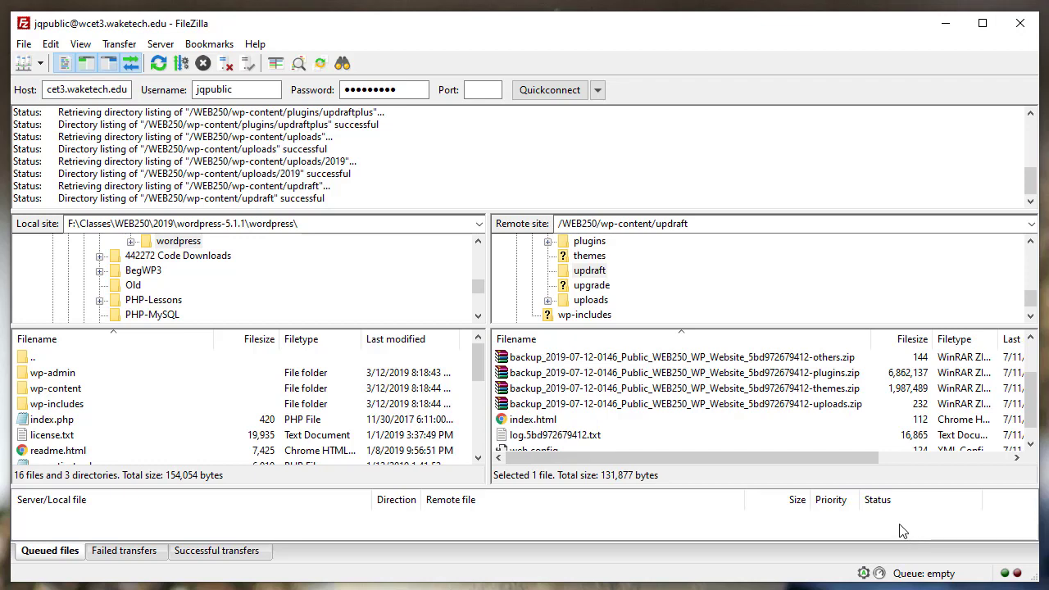
left_click(620, 374)
left_click(611, 359)
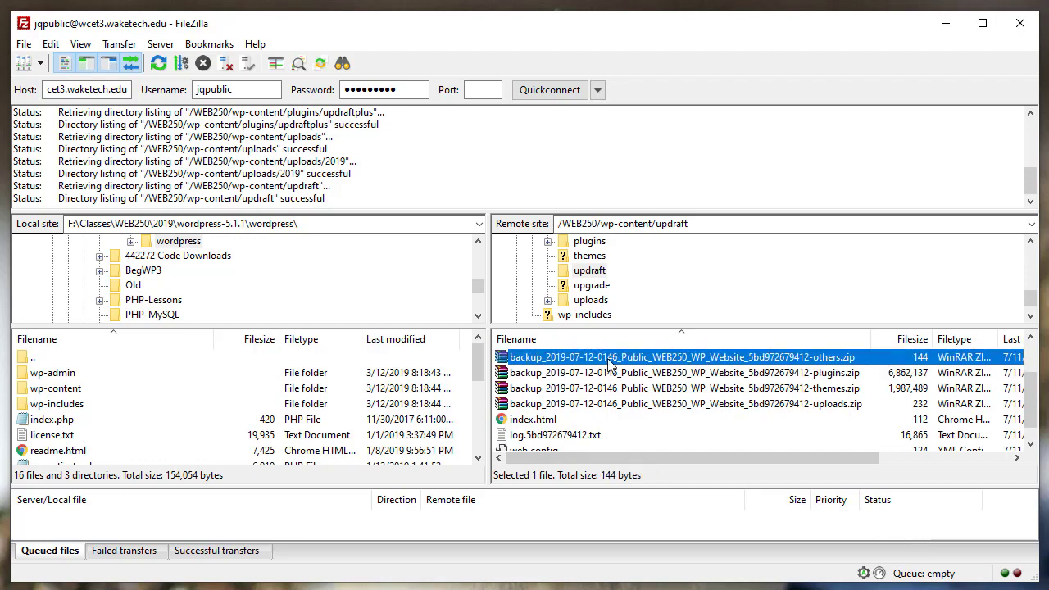
left_click(1030, 339)
left_click(1030, 339)
left_click(1031, 339)
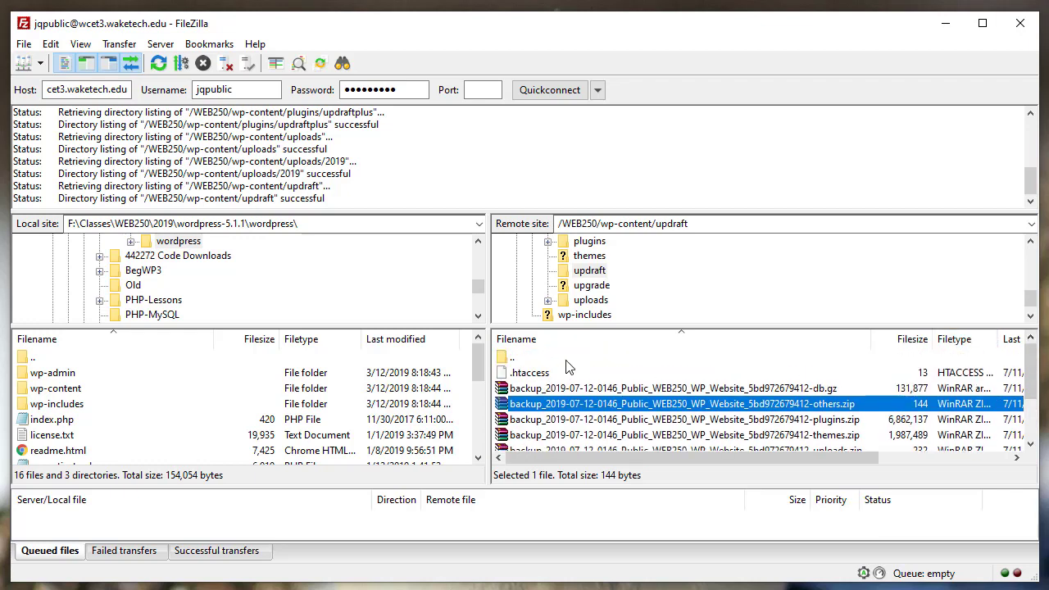
left_click(562, 280)
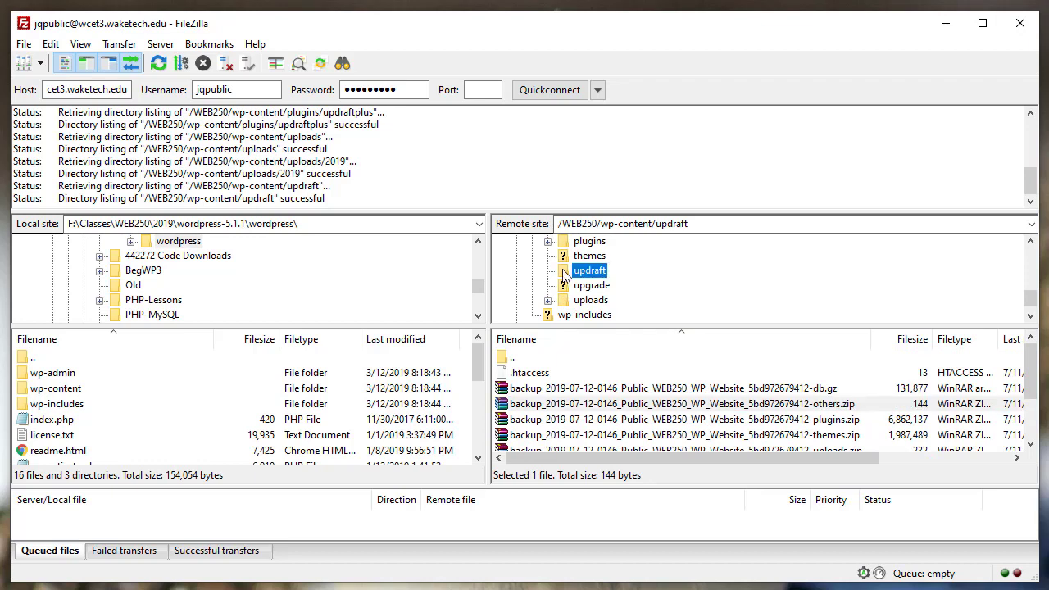
- Bring up the remote updraft folder's context menu, then dismiss it without downloading
right_click(565, 278)
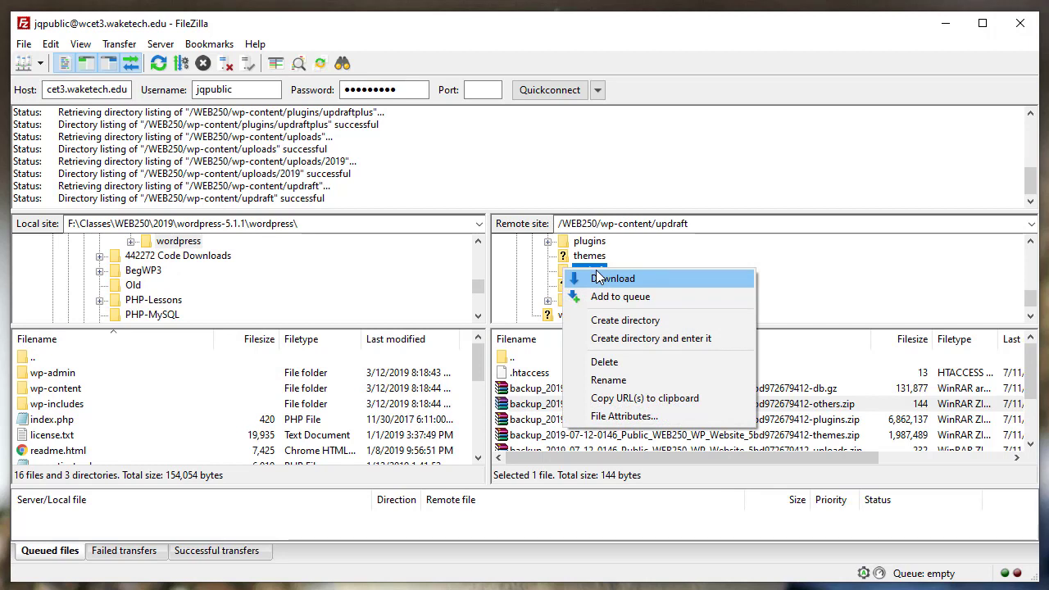
left_click(162, 244)
left_click(161, 244)
- Open the local F:\Classes\WEB250 folder as the download destination
scroll(220, 309, "down", 3)
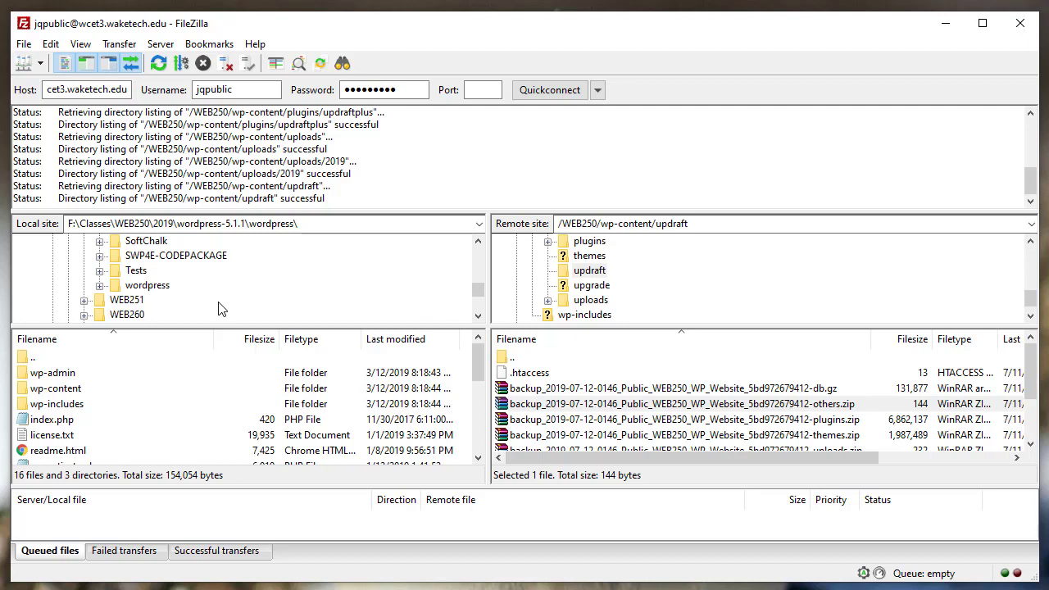
scroll(220, 309, "up", 1)
scroll(219, 308, "down", 1)
left_click(479, 242)
left_click(478, 241)
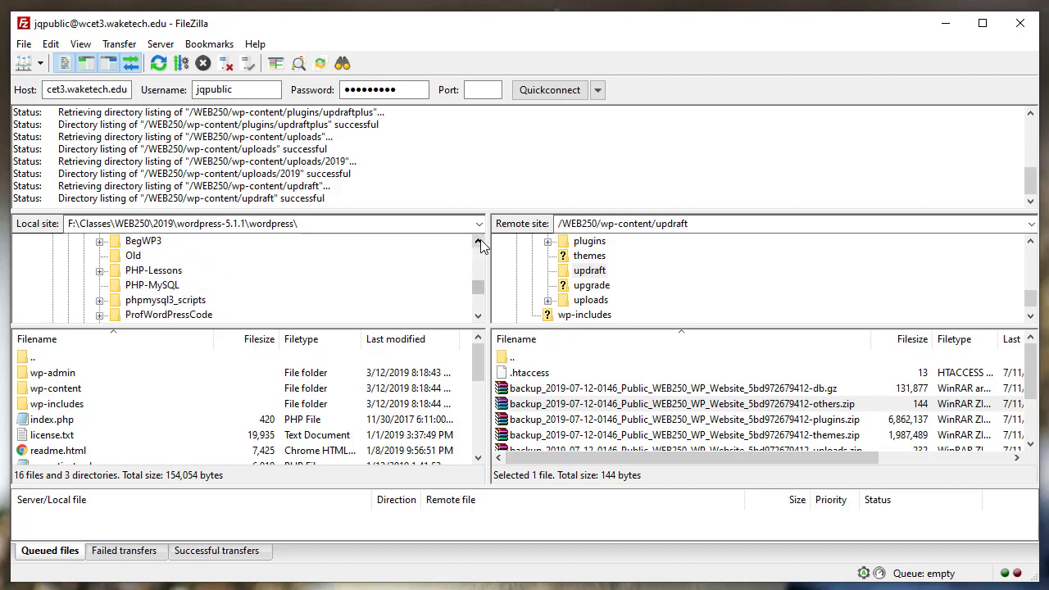
left_click(479, 242)
left_click(478, 242)
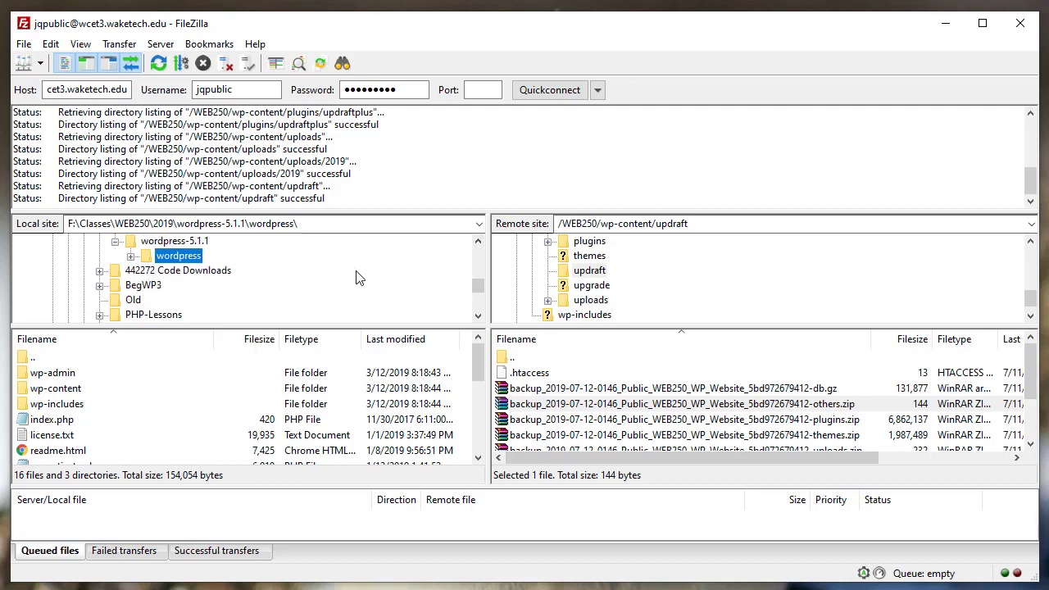
left_click(479, 244)
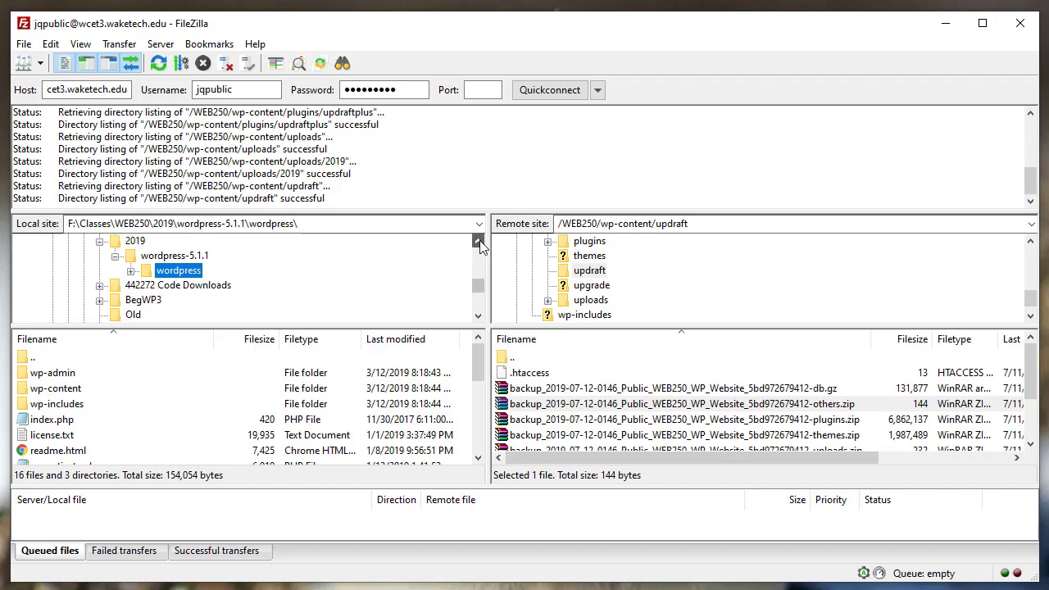
left_click(480, 244)
left_click(479, 242)
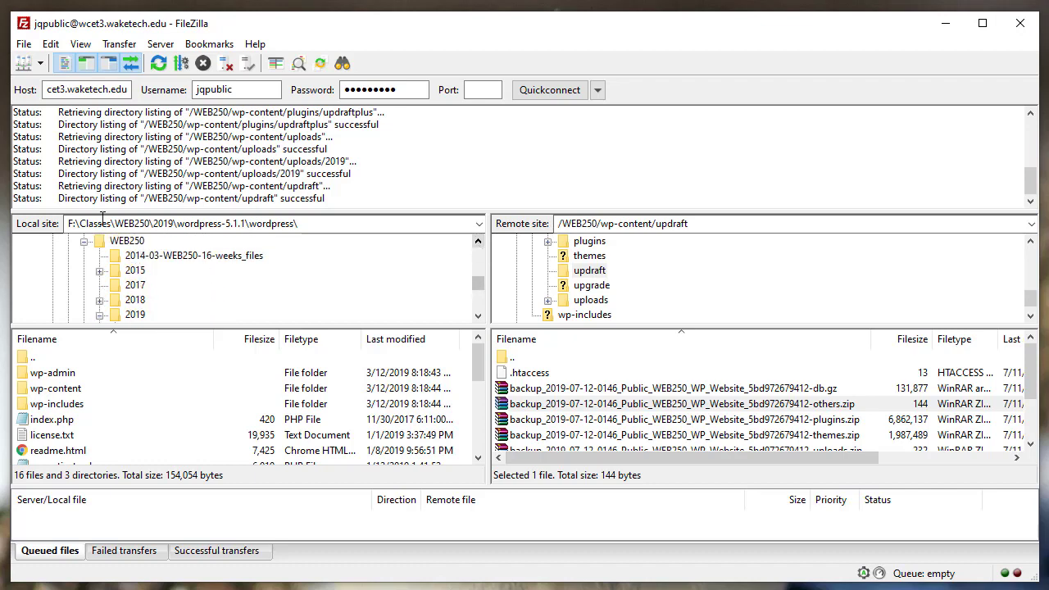
left_click(123, 241)
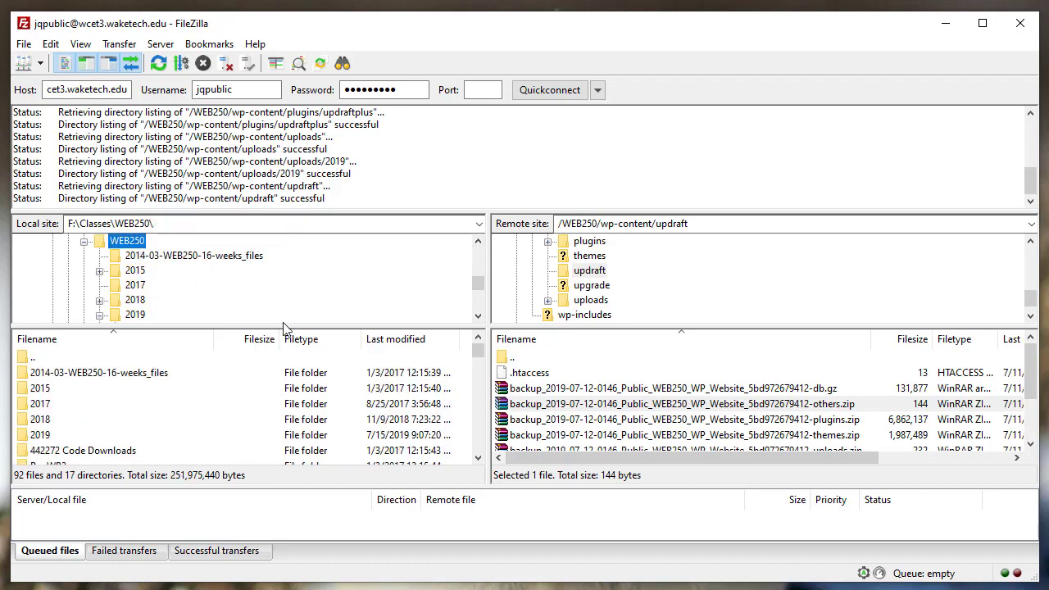
left_click(570, 277)
- Download the remote updraft folder's nine backup files into F:\Classes\WEB250 and open the local updraft folder
right_click(568, 277)
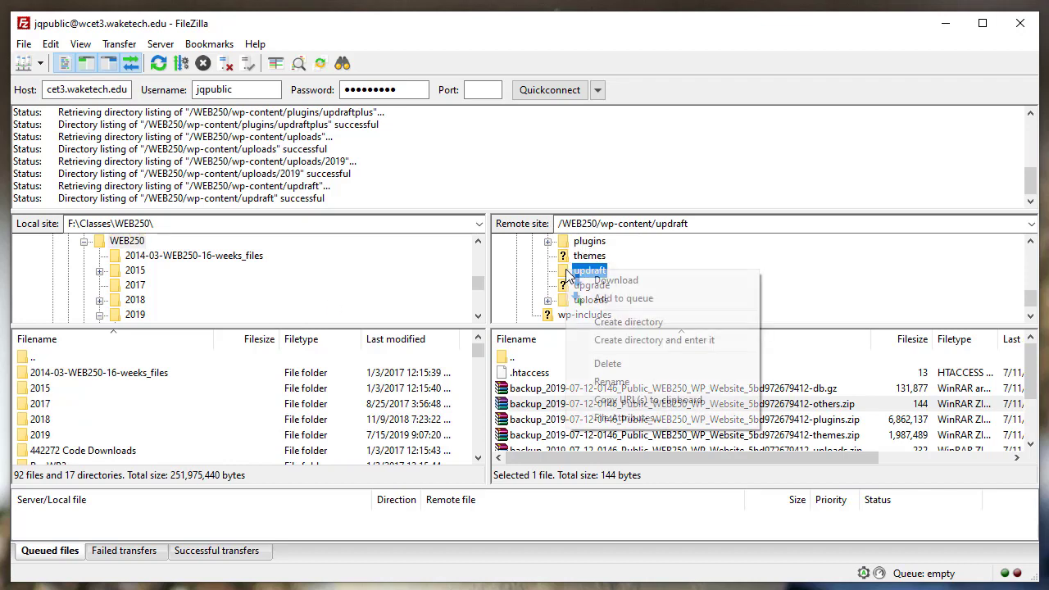
left_click(619, 281)
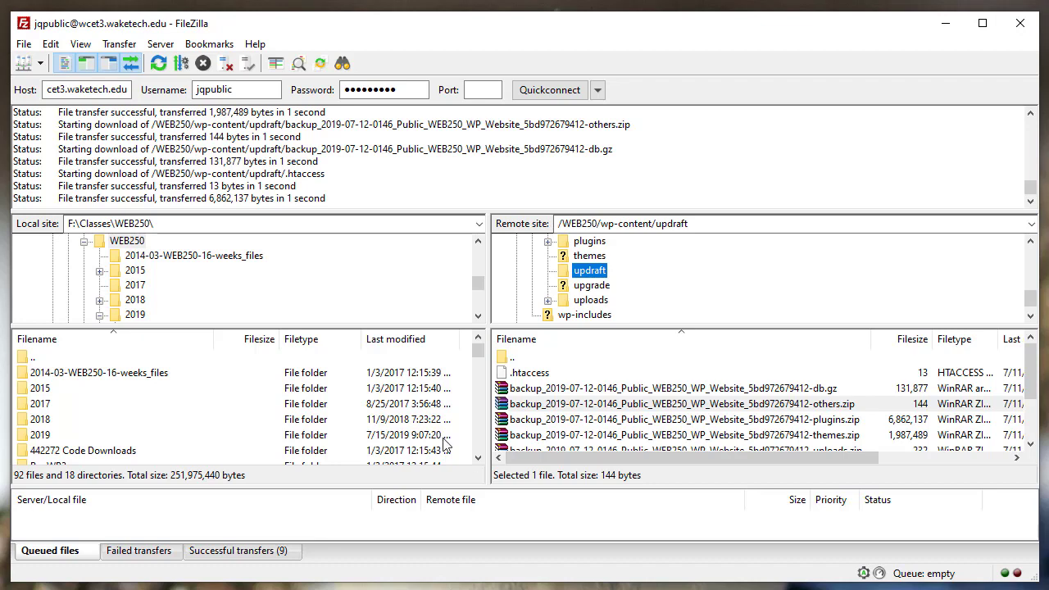
scroll(483, 436, "down", 2)
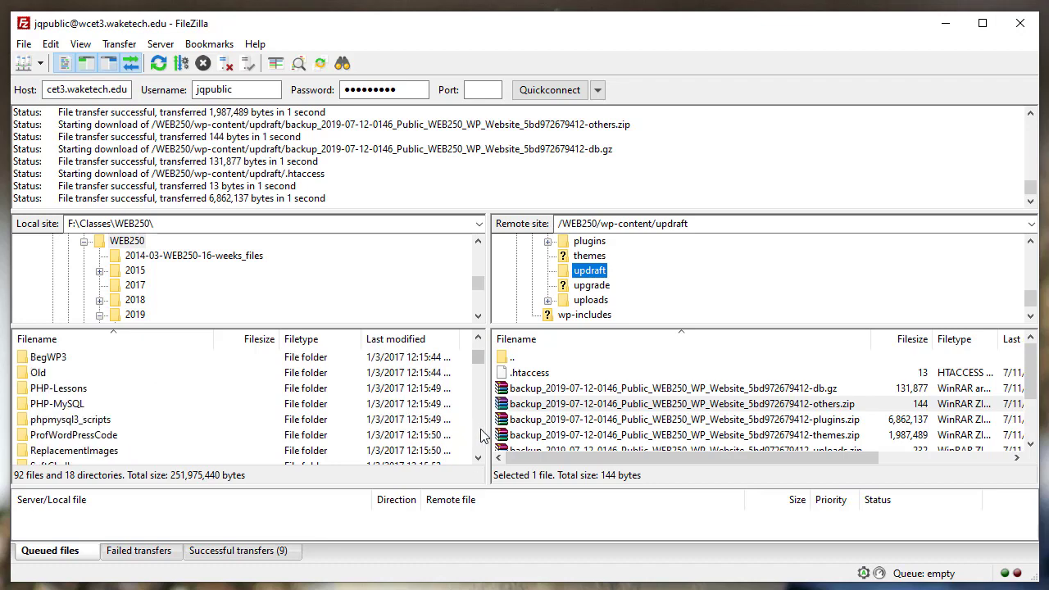
scroll(483, 436, "down", 2)
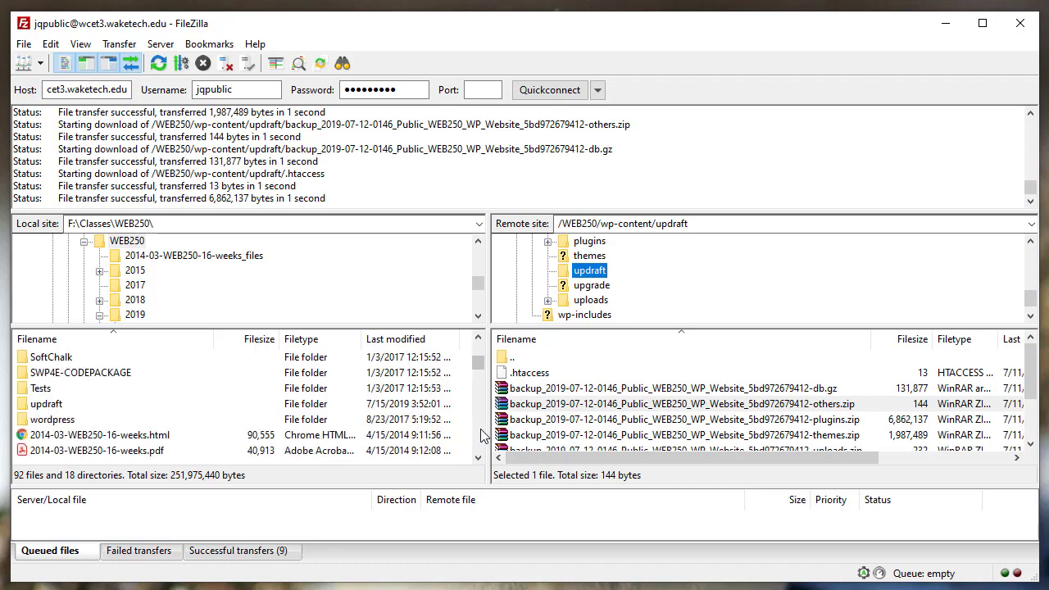
double_click(23, 406)
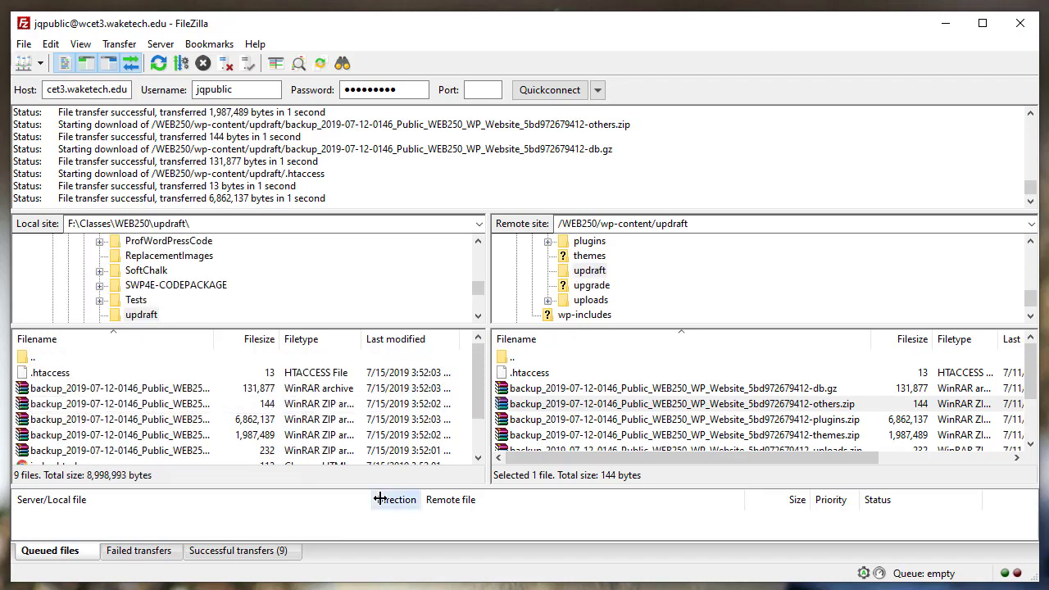